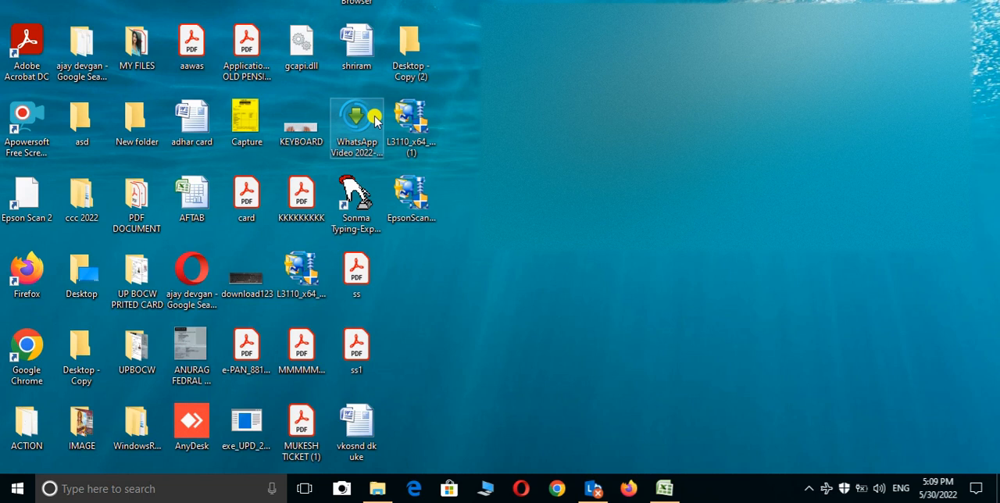
# Step: Open Microsoft Office Excel 2007 with a new blank workbook
pyautogui.doubleClick(367, 119)
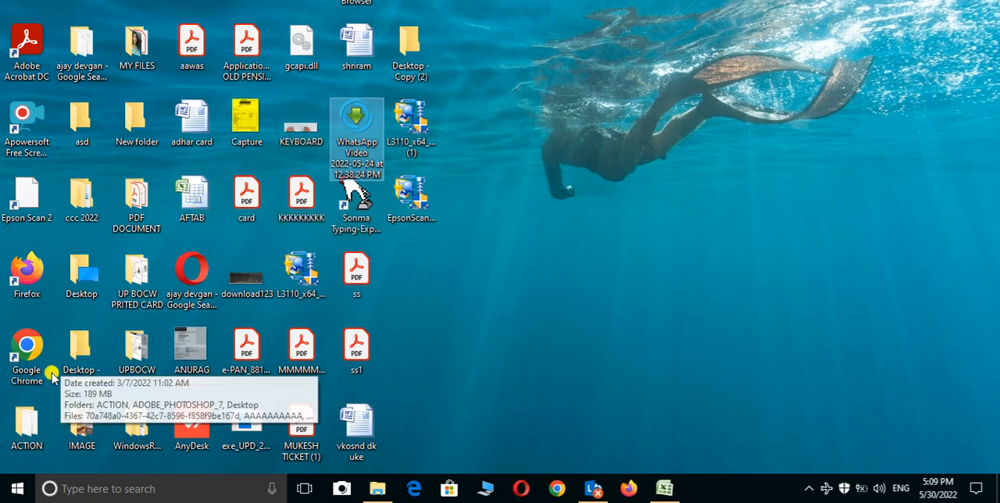
pyautogui.click(4, 496)
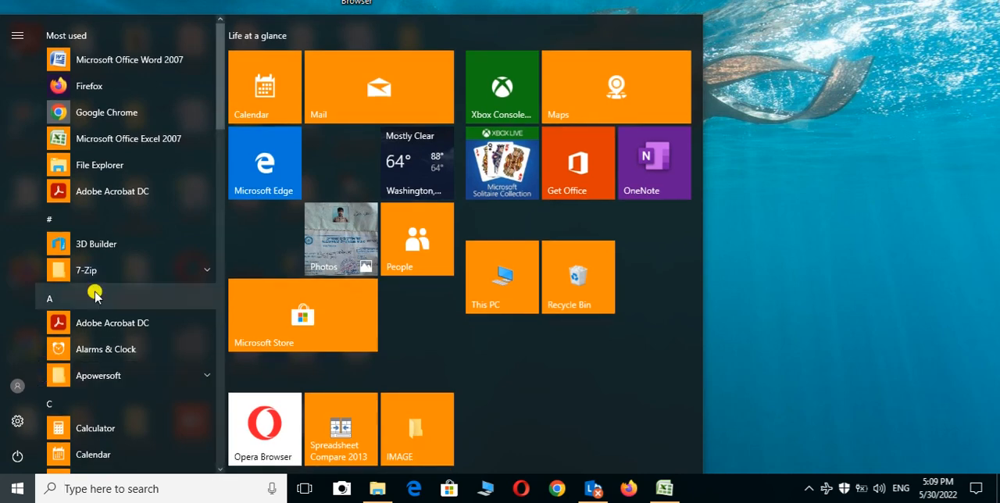
pyautogui.click(117, 138)
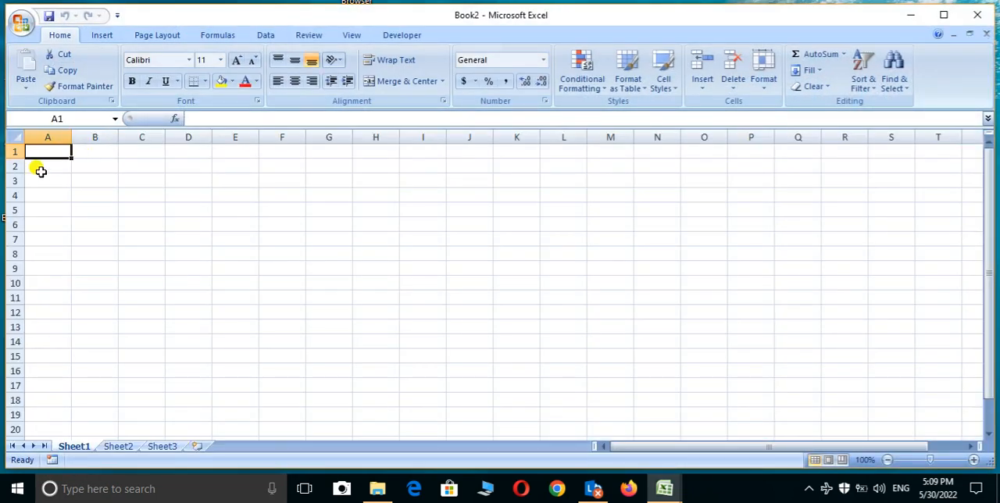
# Step: Enter the header SN in A2 and the serial numbers 1 and 2 in A3 and A4
pyautogui.click(30, 169)
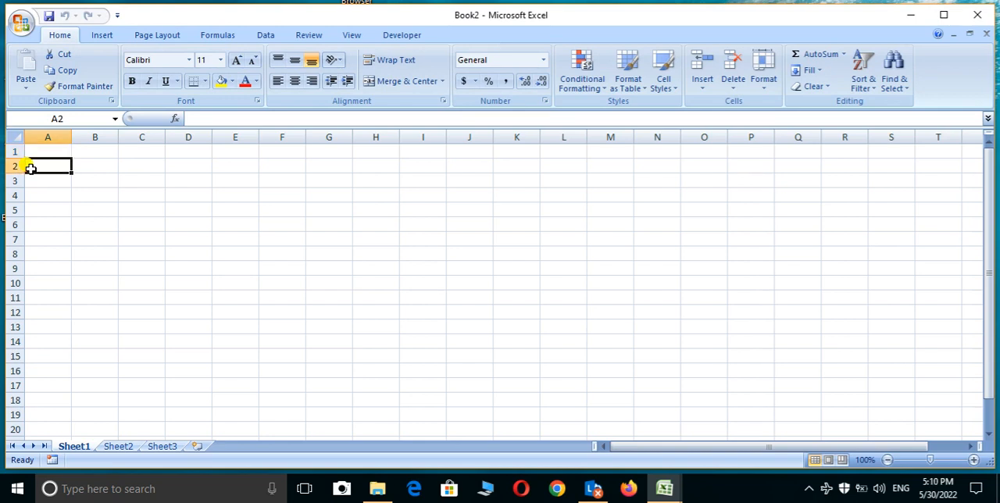
pyautogui.write('S')
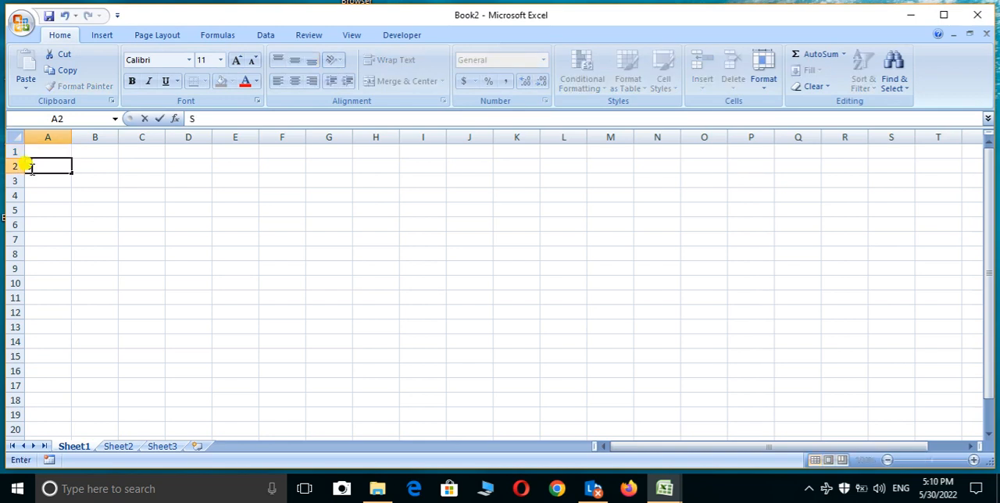
pyautogui.write('N')
pyautogui.press('Return')
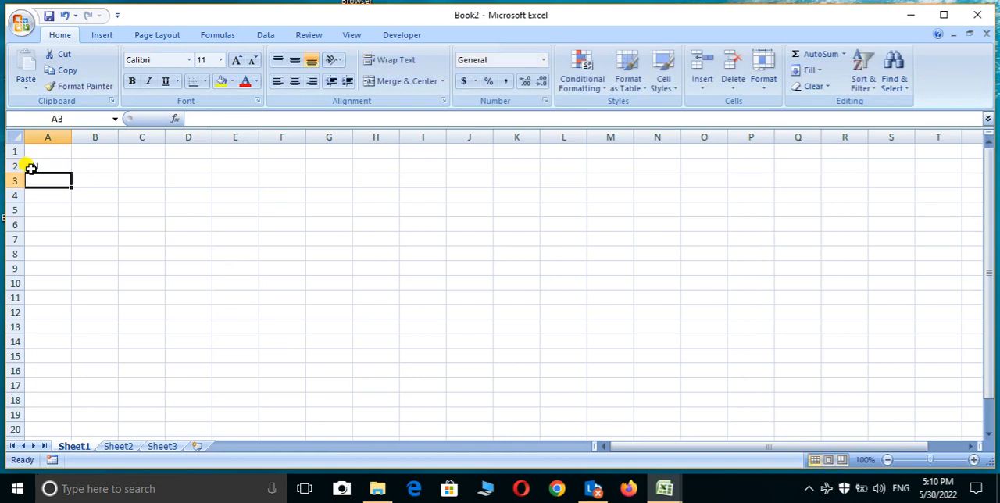
pyautogui.write('1')
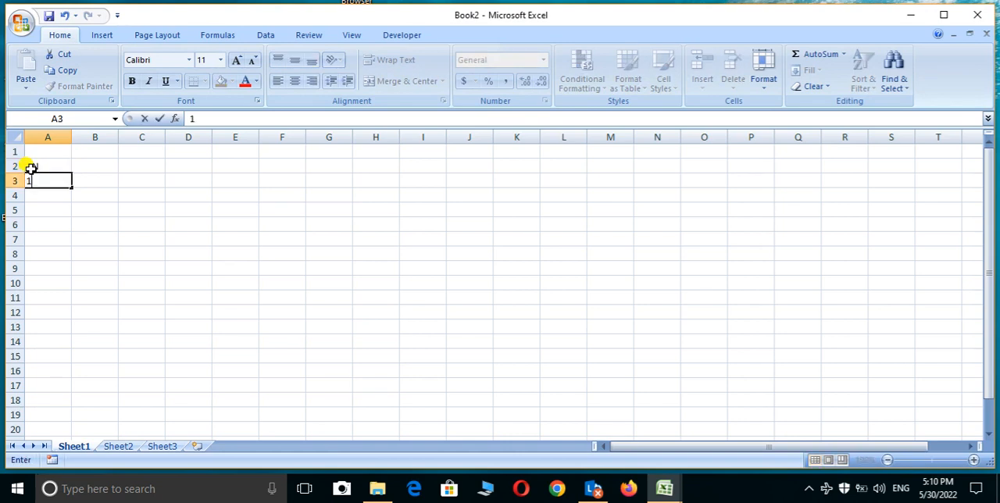
pyautogui.press('Return')
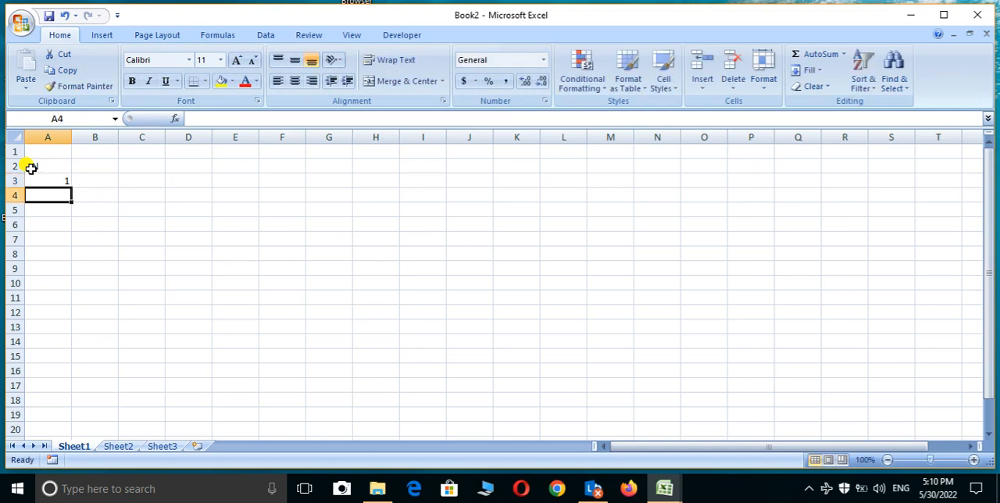
pyautogui.write('2')
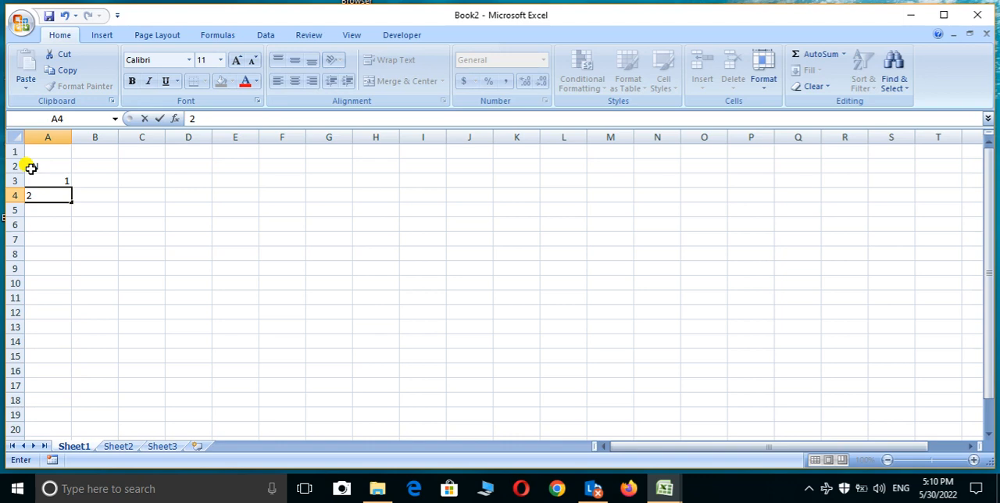
# Step: Extend the serial number series from A3:A4 down to A7, up to number 5
pyautogui.click(28, 179)
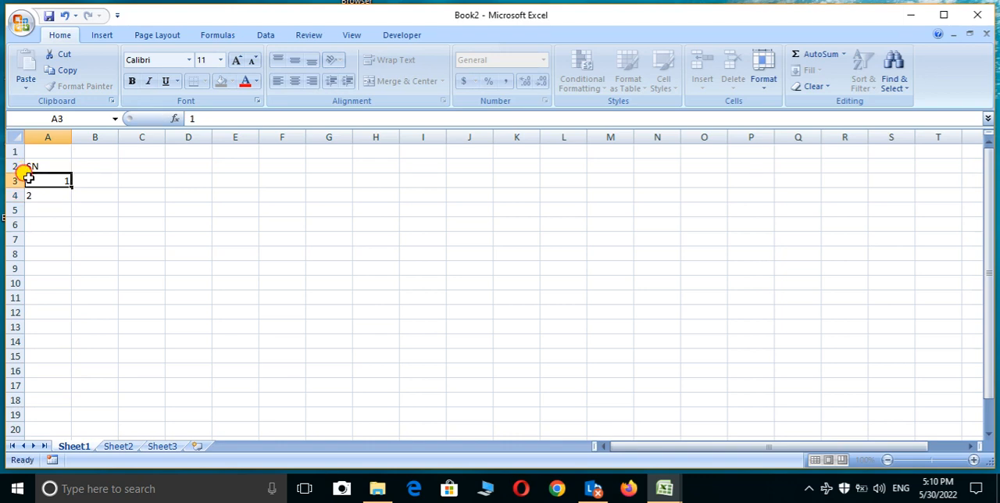
pyautogui.moveTo(28, 179); pyautogui.dragTo(38, 199)
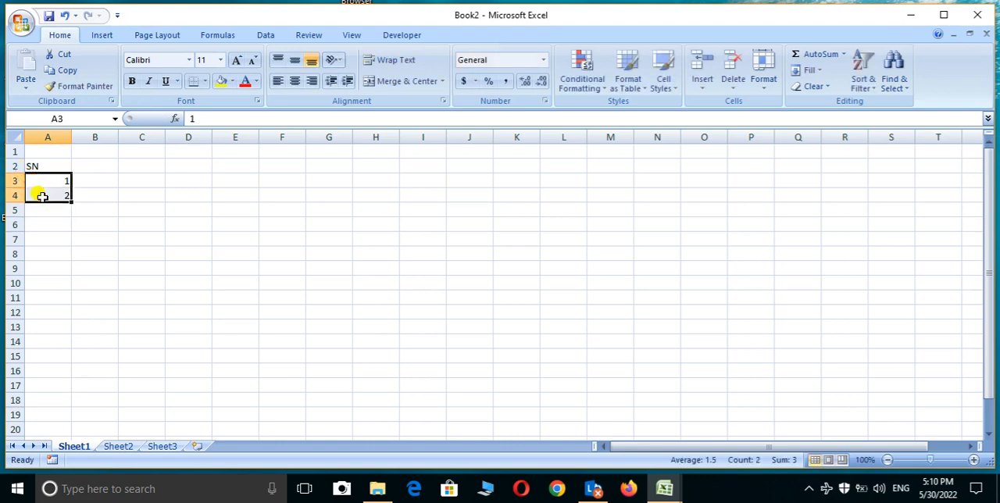
pyautogui.click(70, 198)
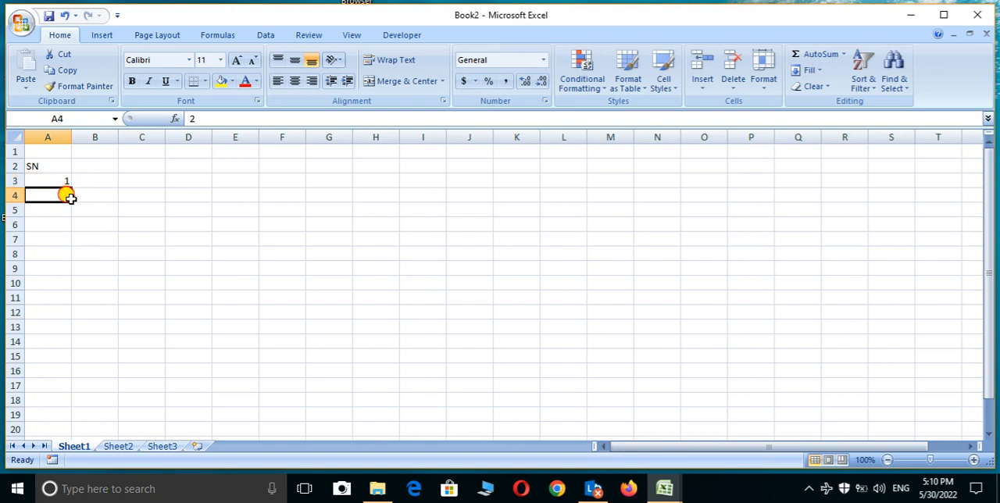
pyautogui.moveTo(60, 188); pyautogui.dragTo(64, 183)
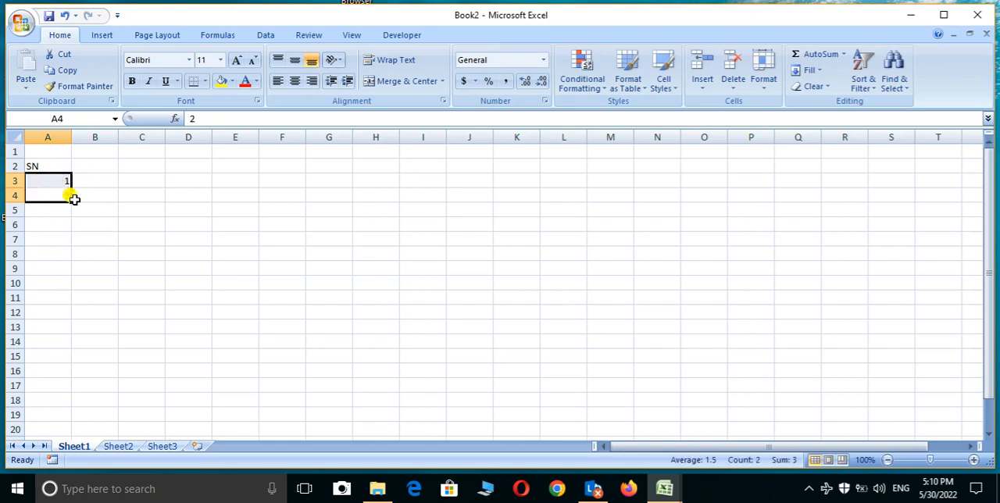
pyautogui.moveTo(71, 201); pyautogui.dragTo(66, 243)
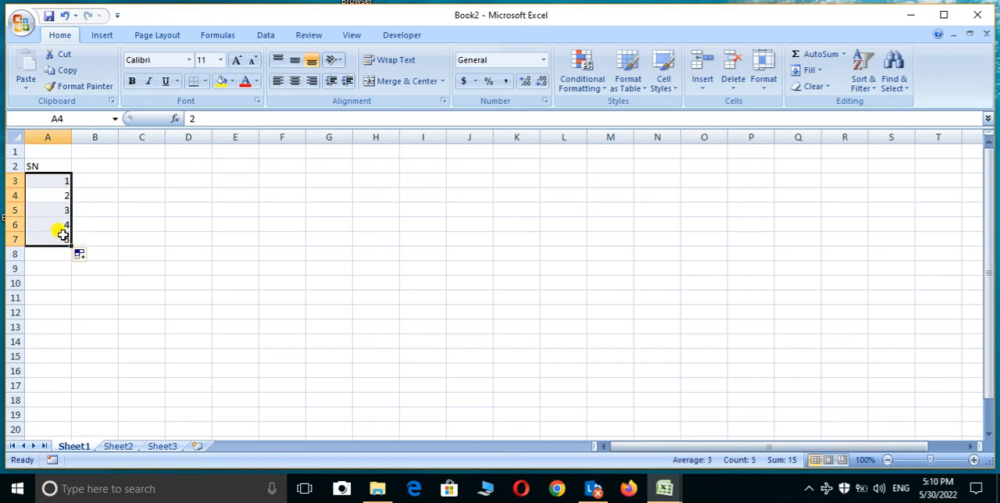
# Step: Enter the header NAME in B2 and the first two people's names in B3 and B4
pyautogui.click(93, 166)
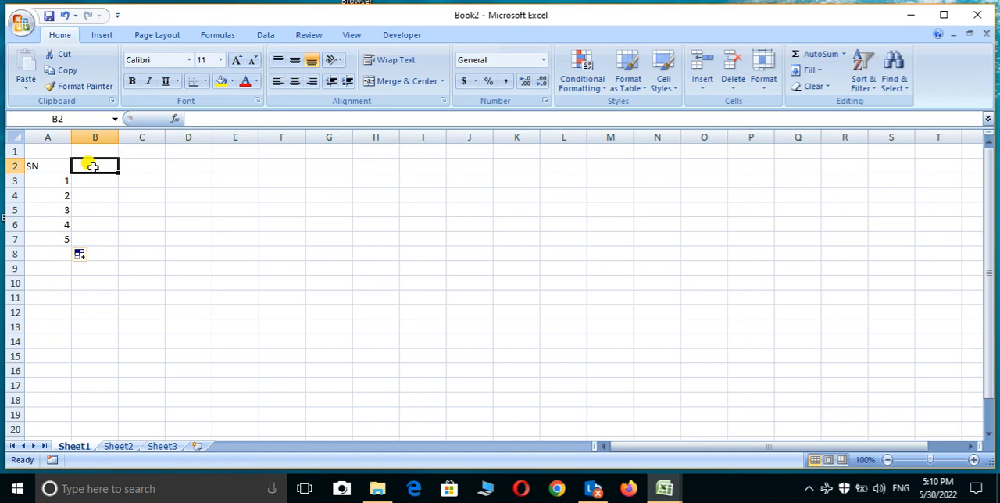
pyautogui.write('NAME')
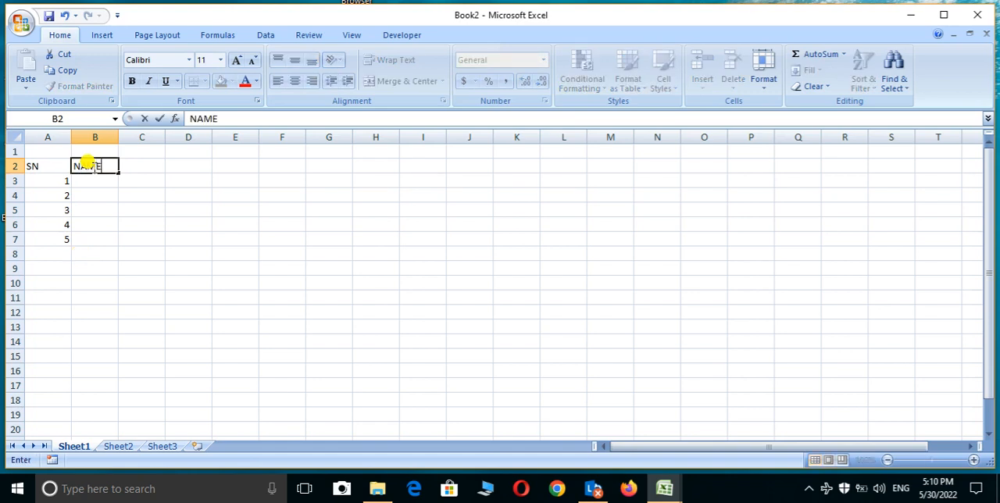
pyautogui.press('Return')
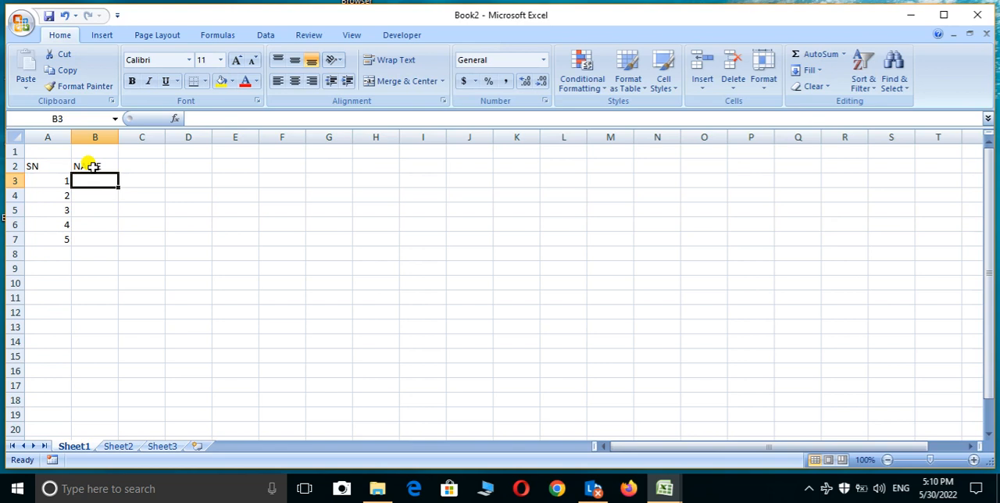
pyautogui.write('RAM')
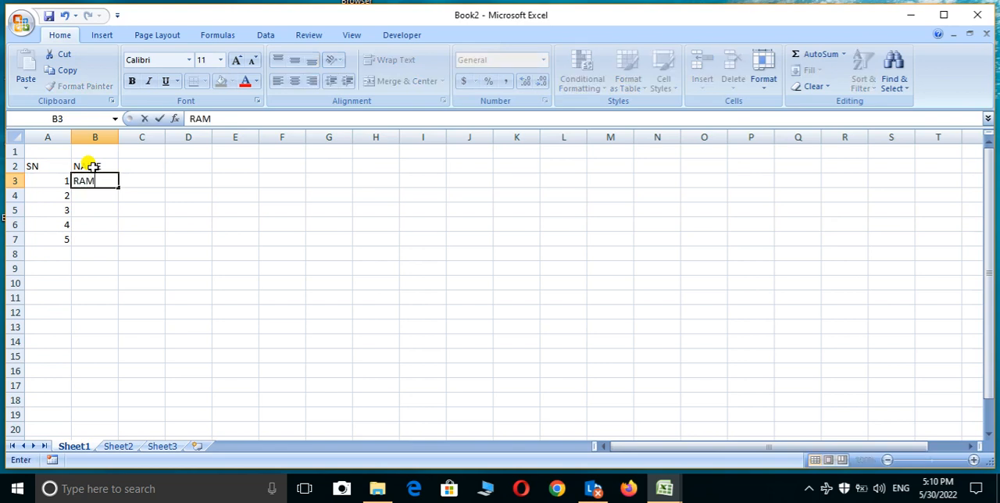
pyautogui.press('Return')
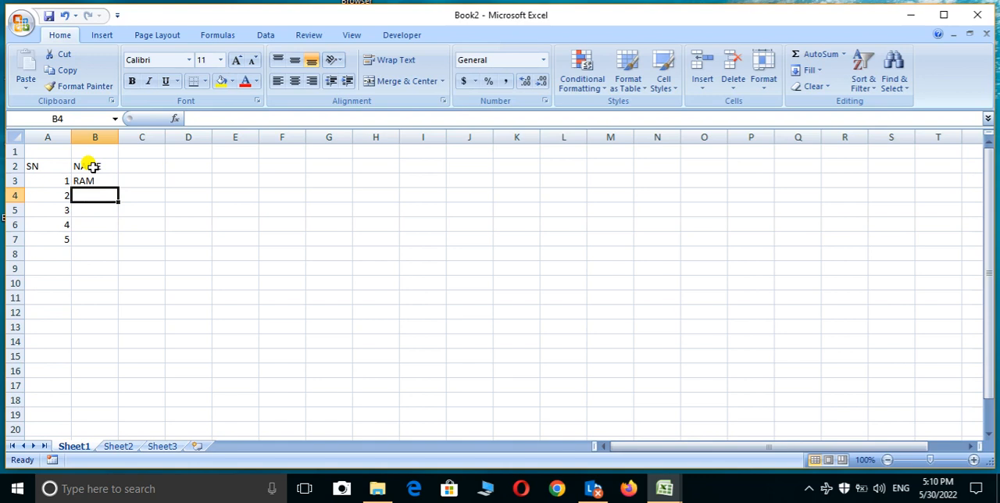
pyautogui.write('SE')
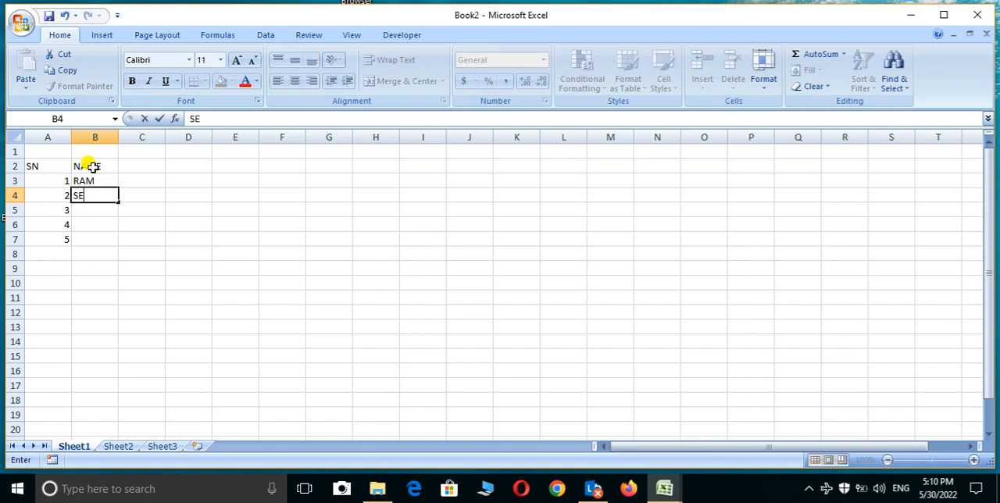
pyautogui.write('ETA')
pyautogui.press('Return')
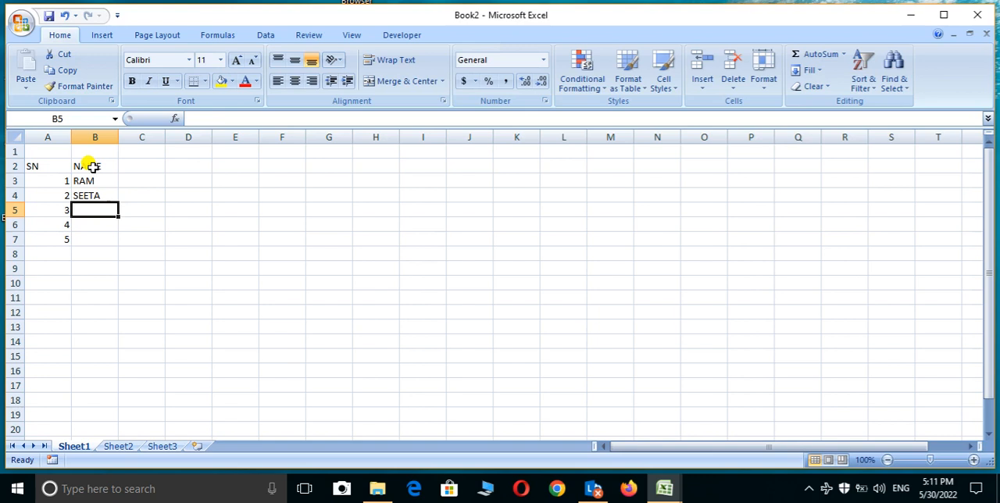
# Step: Fill in the remaining three people's names in B5 to B7
pyautogui.write('SHY')
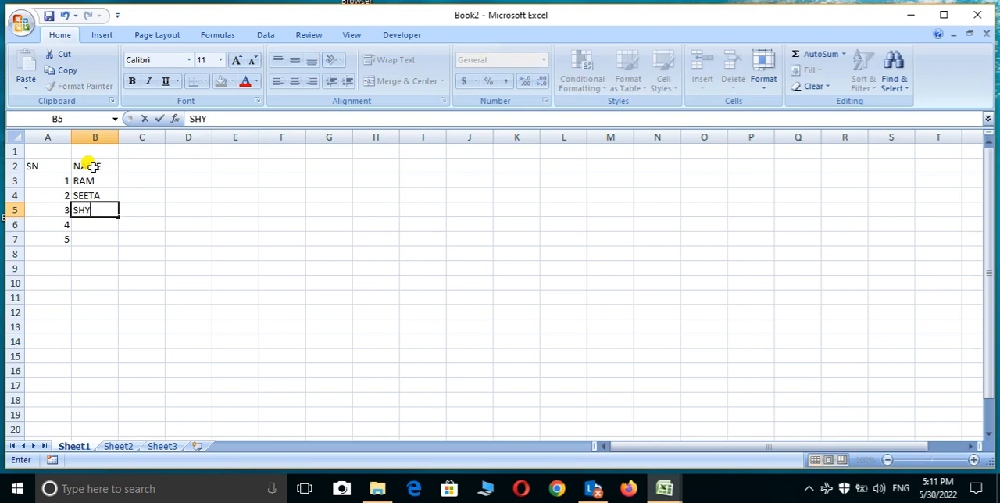
pyautogui.write('AM')
pyautogui.press('Return')
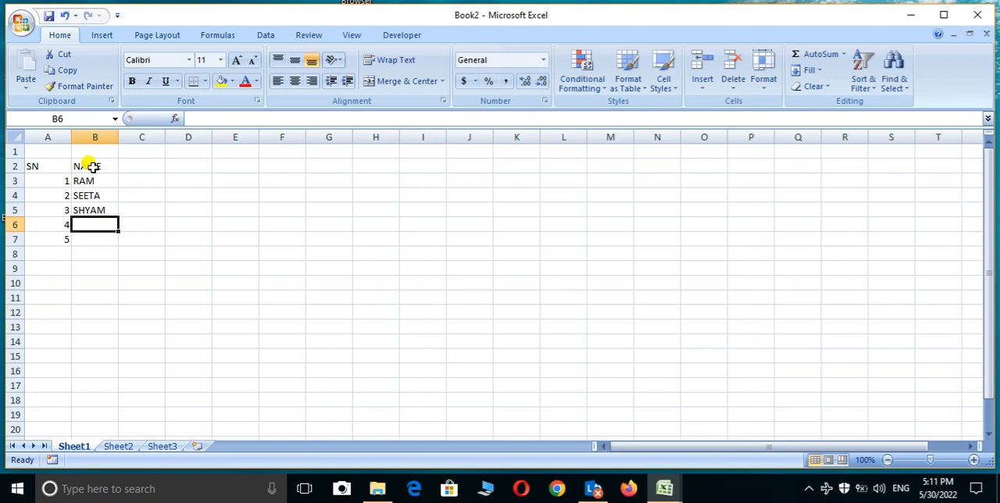
pyautogui.write('RAH')
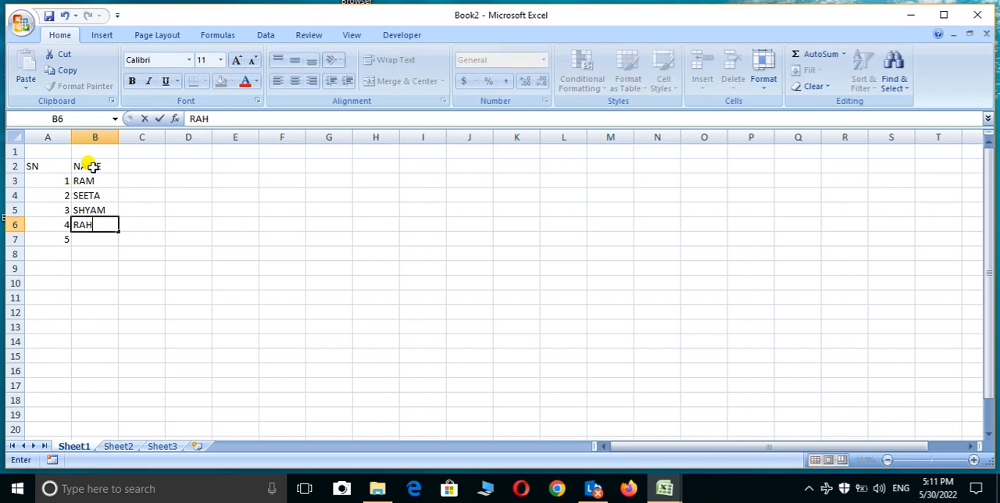
pyautogui.write('IM')
pyautogui.press('Return')
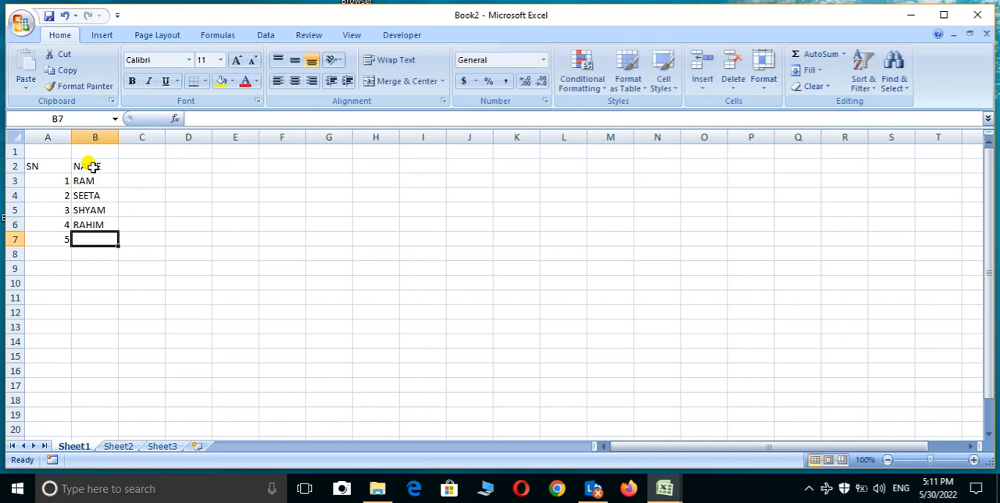
pyautogui.write('S')
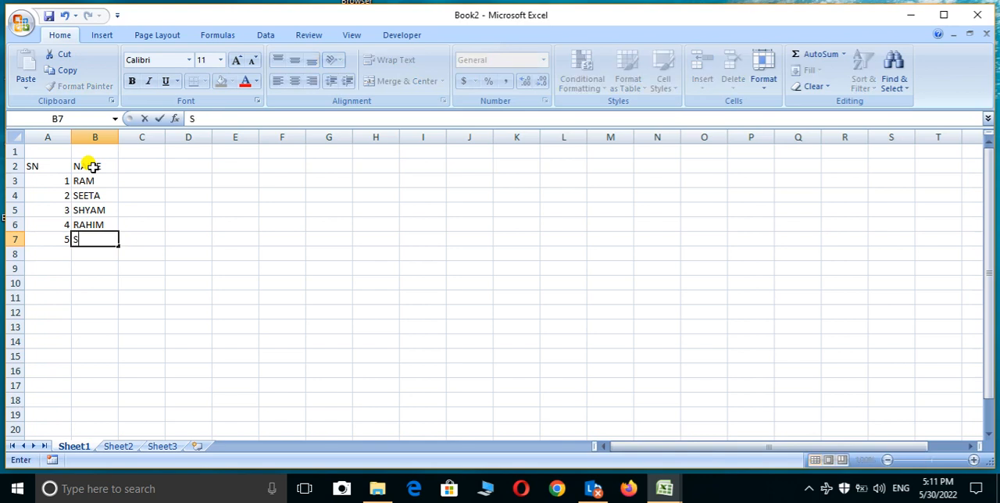
pyautogui.write('EEMA')
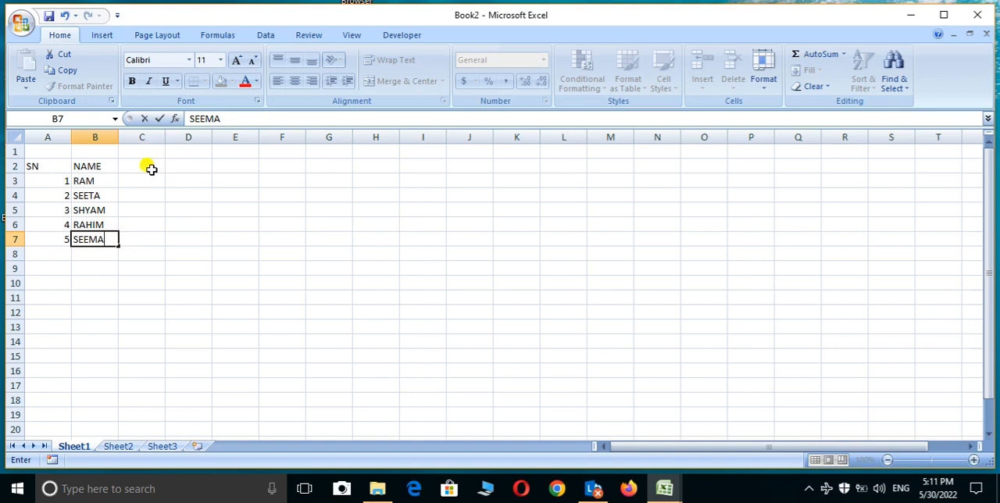
# Step: Enter the heading SUB in C1 and merge and center it across C1:F1
pyautogui.click(137, 147)
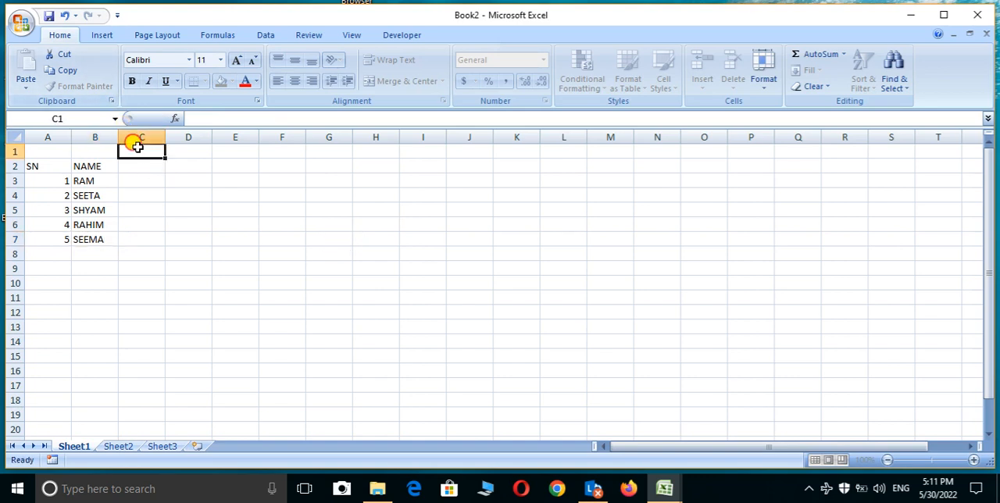
pyautogui.moveTo(137, 147); pyautogui.dragTo(257, 150)
pyautogui.click(393, 85)
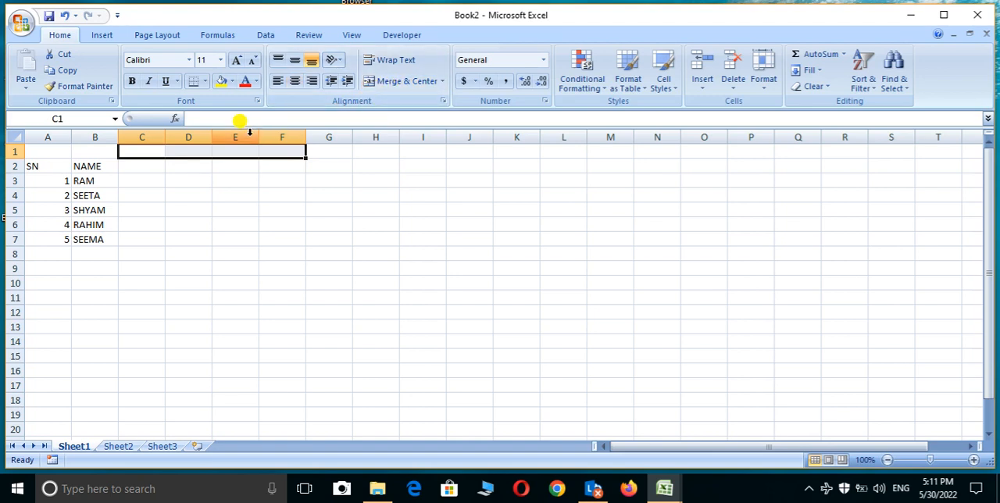
pyautogui.write('SUB')
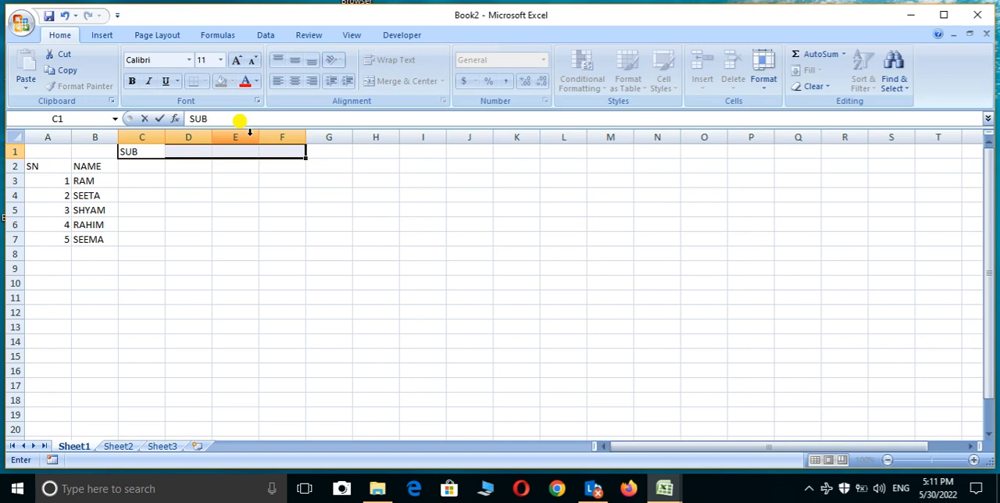
pyautogui.click(223, 218)
pyautogui.moveTo(128, 149); pyautogui.dragTo(301, 155)
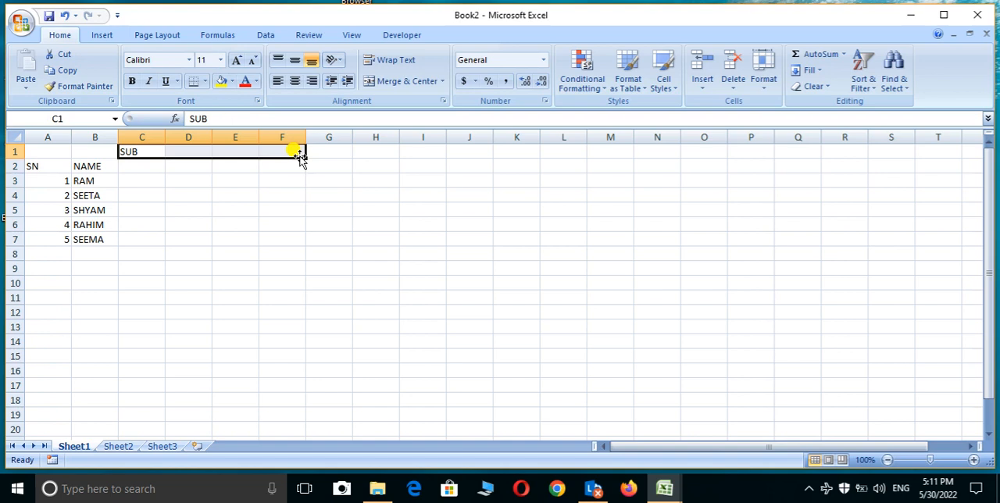
pyautogui.click(393, 81)
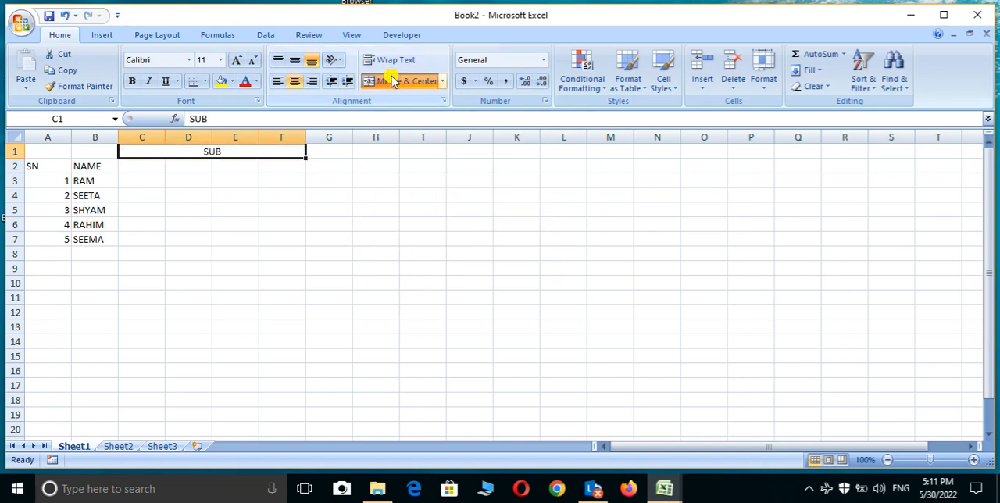
# Step: Enter HINDI in C2 as the first column header under the SUB heading
pyautogui.click(119, 169)
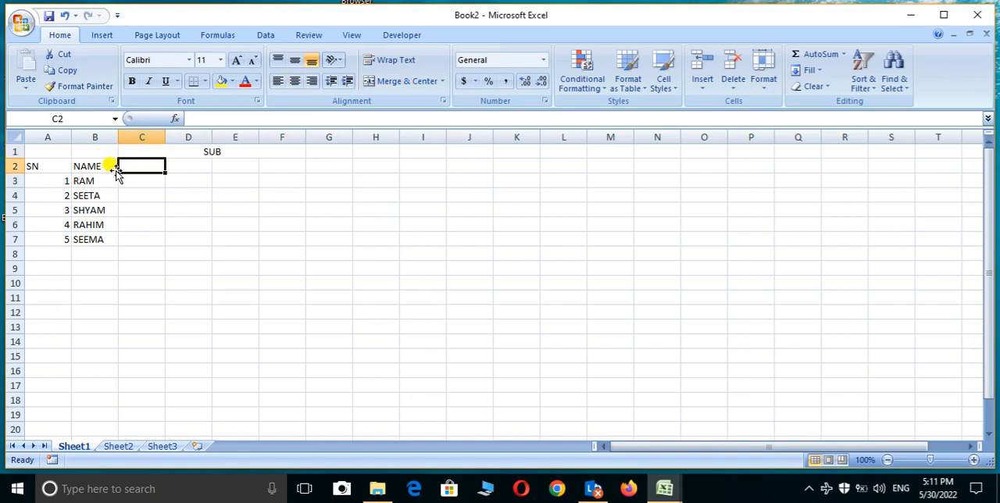
pyautogui.write('H')
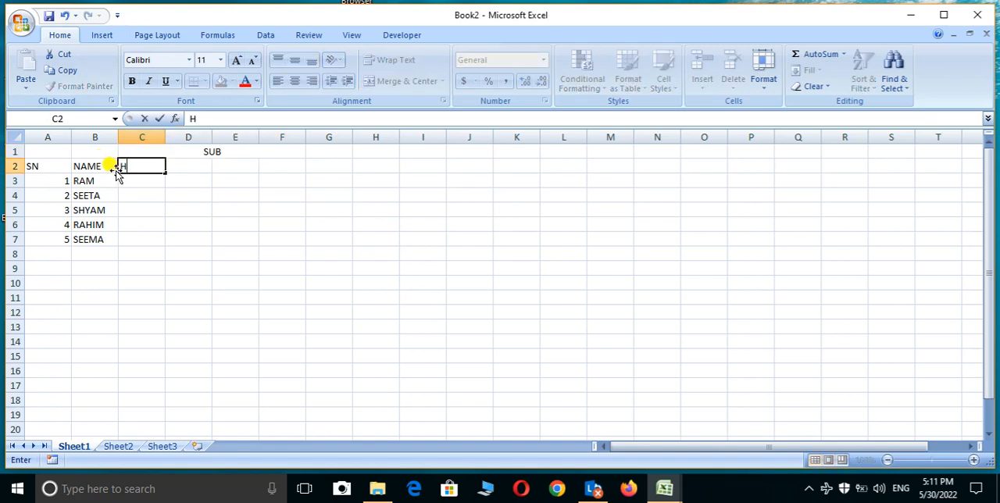
pyautogui.write('INDI')
pyautogui.press('Tab')
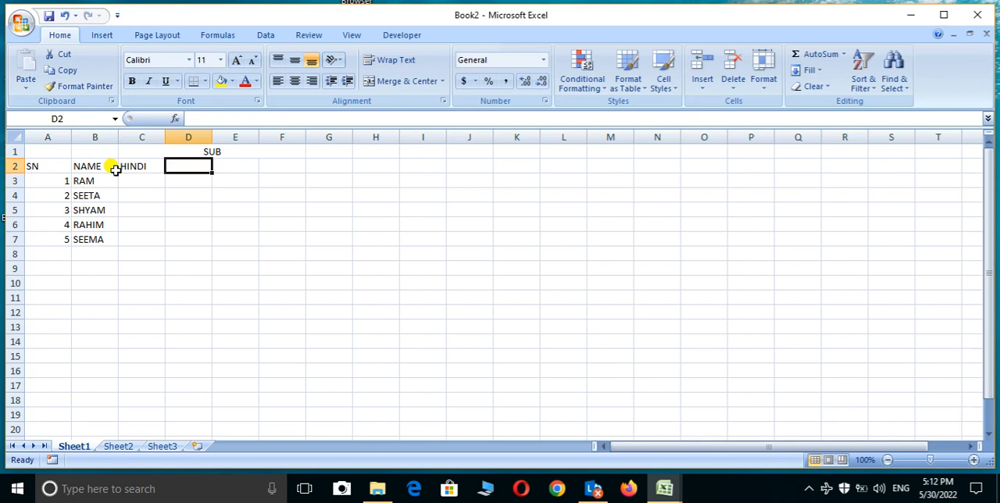
# Step: Enter the subject headers ENG., MATH and SAN. in D2, E2 and F2
pyautogui.write('ENG')
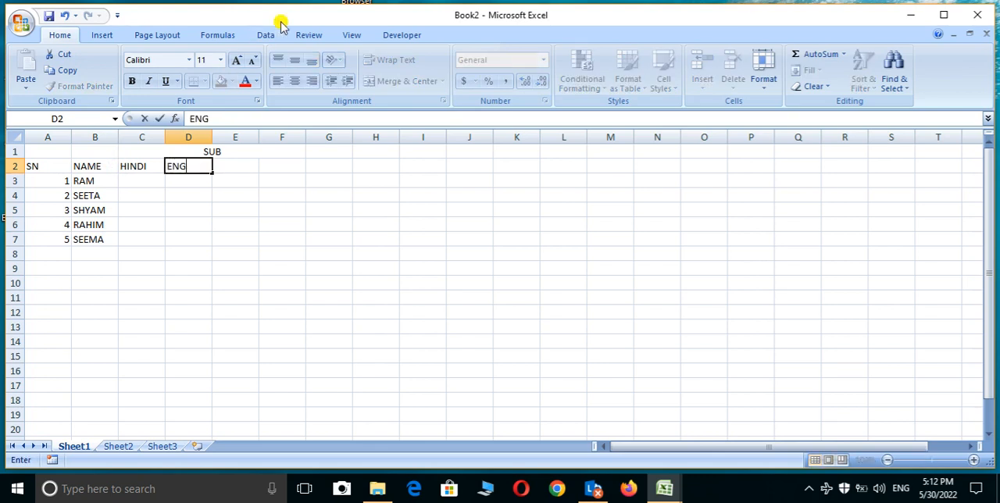
pyautogui.write('.')
pyautogui.press('Tab')
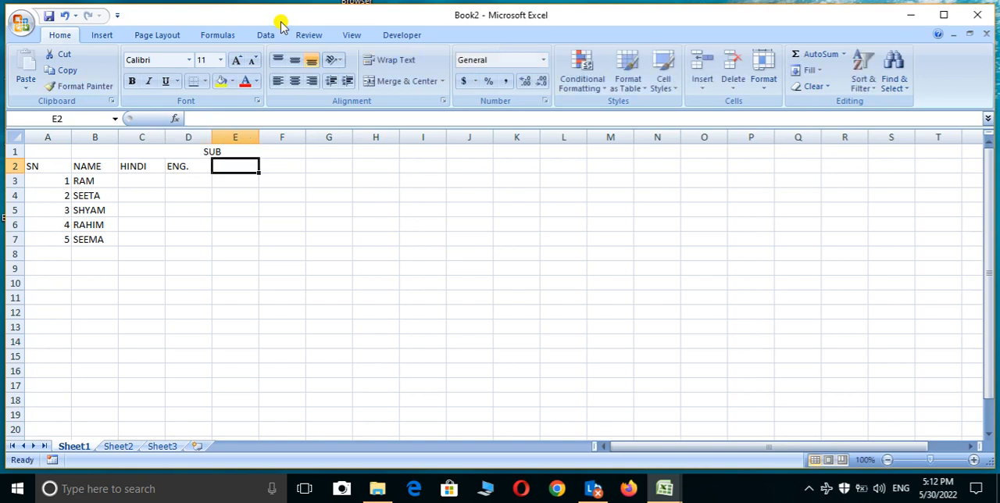
pyautogui.write('M')
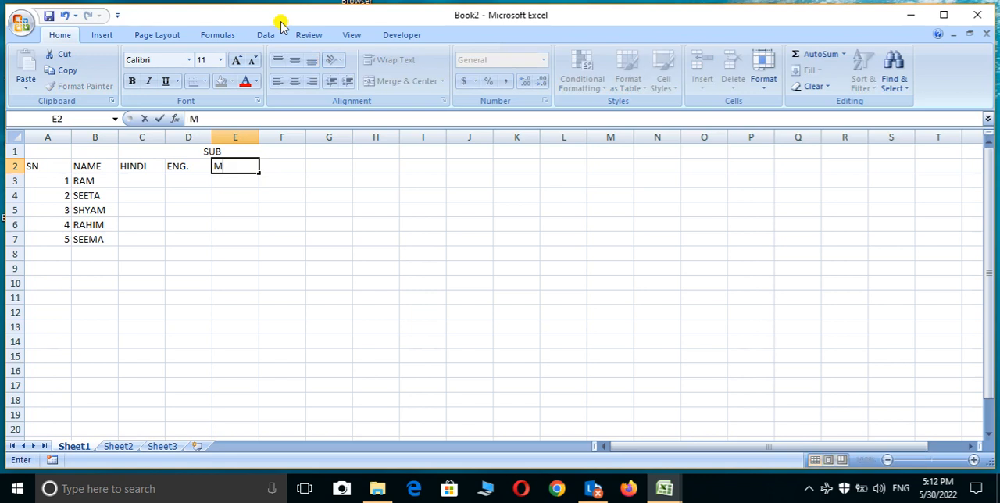
pyautogui.write('ATH')
pyautogui.press('Tab')
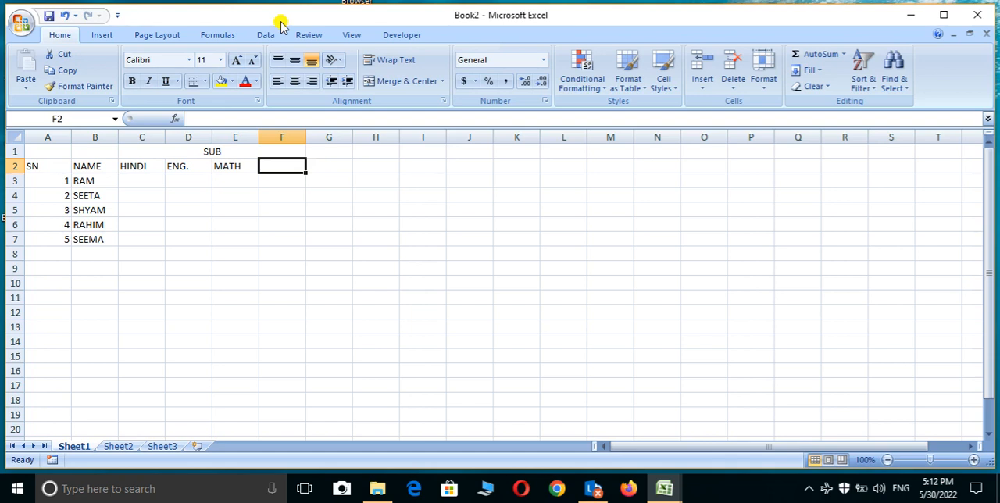
pyautogui.write('SA')
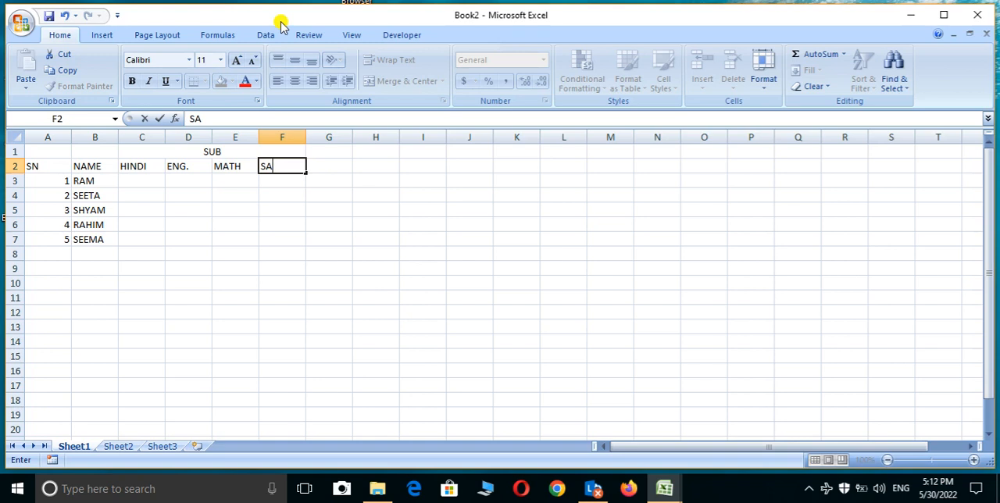
pyautogui.write('N.')
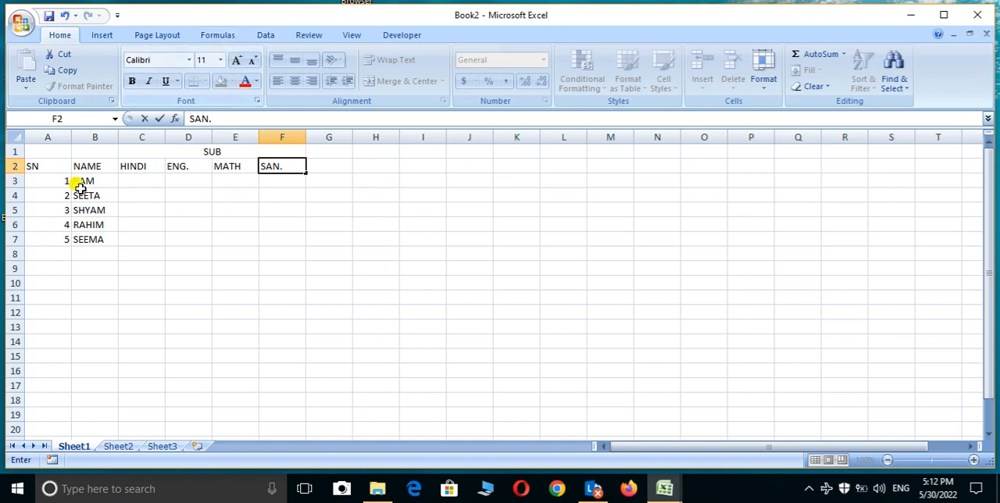
pyautogui.click(139, 168)
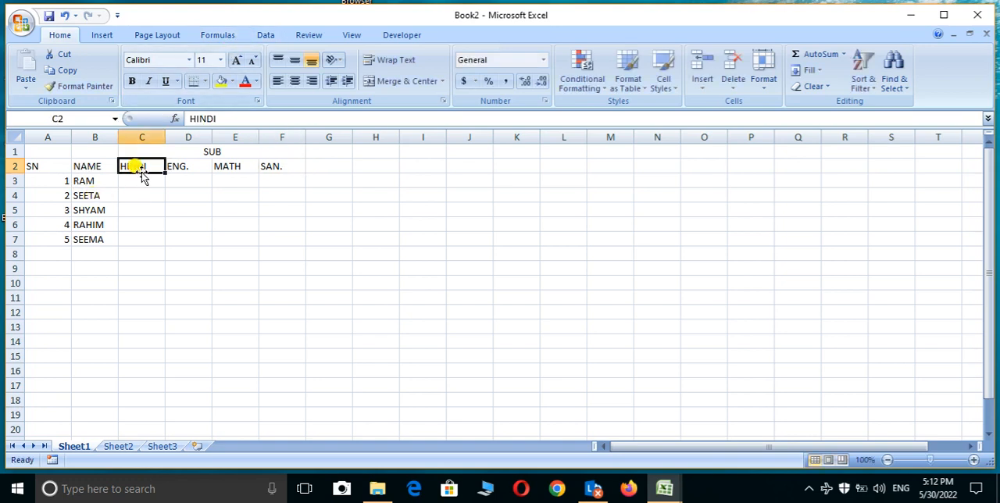
# Step: Enter the marks 80, 85, 45 and 50 for the first person in C3 to F3
pyautogui.doubleClick(141, 180)
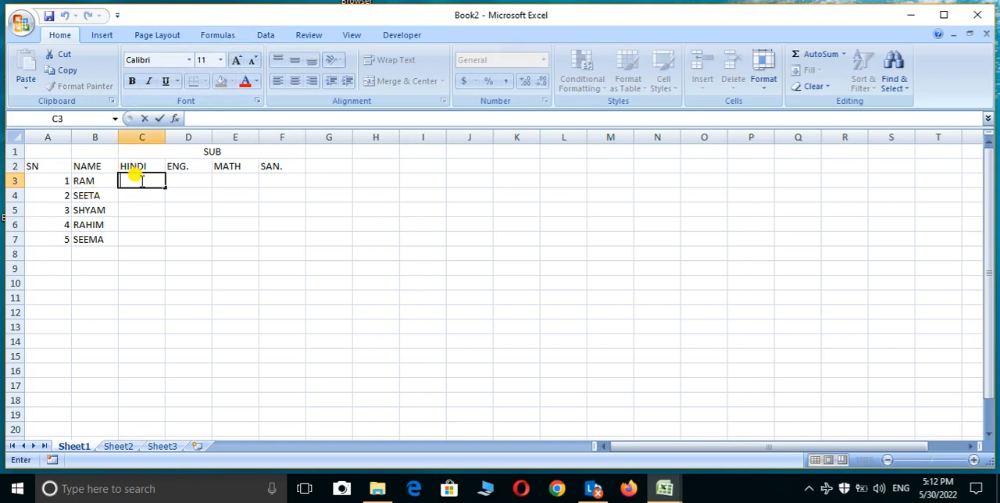
pyautogui.write('80')
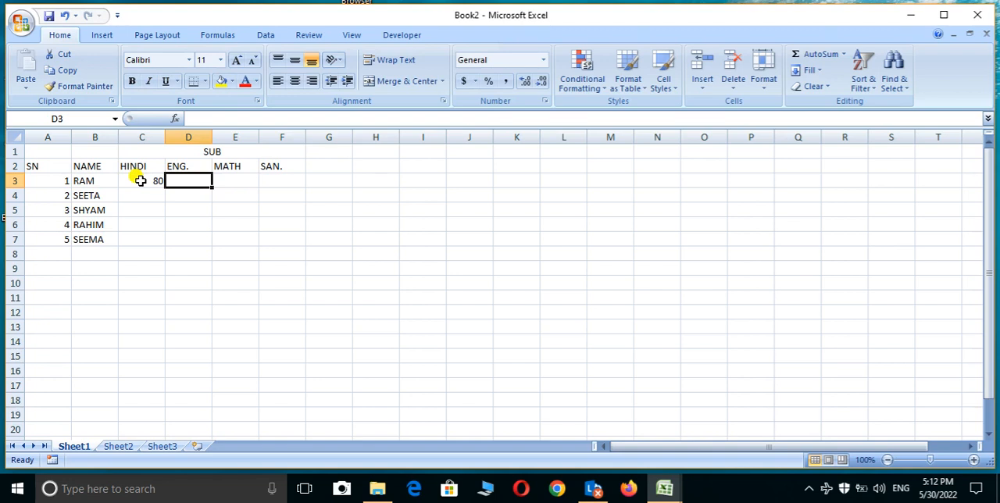
pyautogui.write('85')
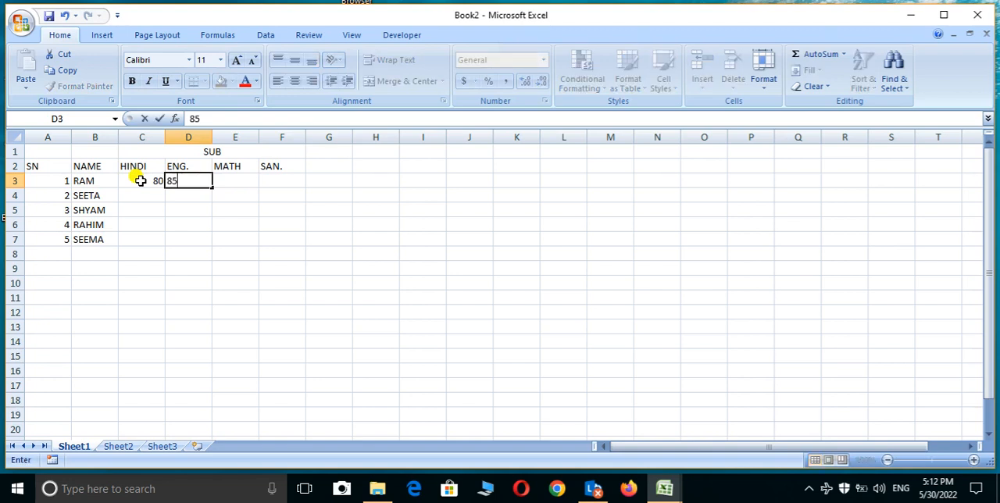
pyautogui.press('Tab')
pyautogui.write('45')
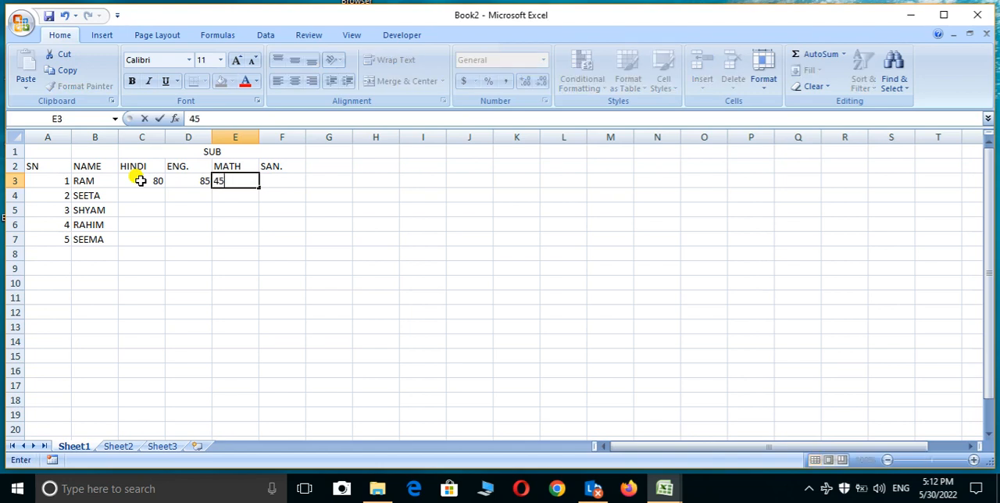
pyautogui.press('Tab')
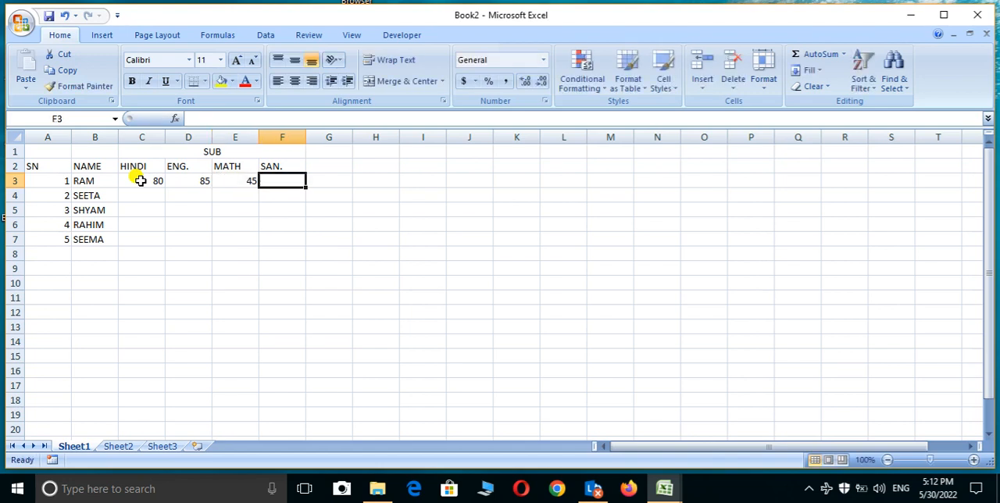
pyautogui.write('50')
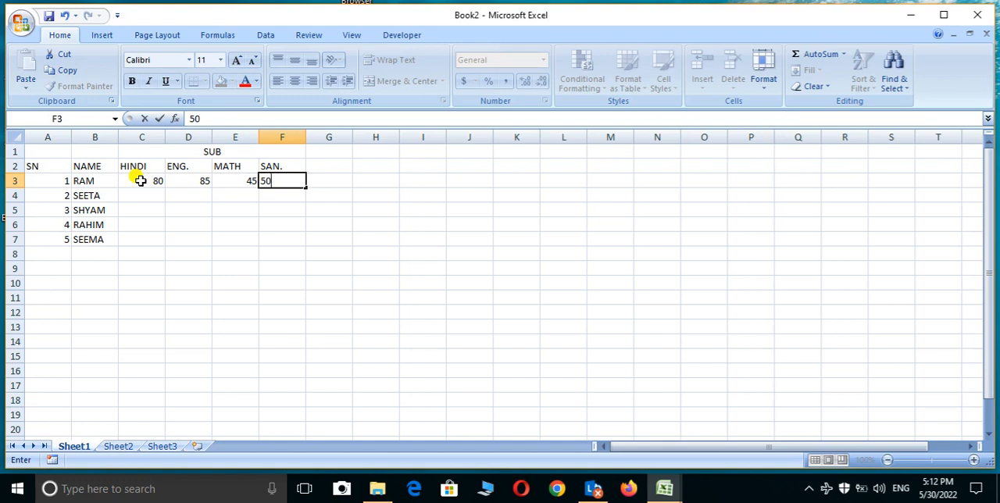
# Step: Clear the manually entered marks from C3:F3
pyautogui.click(140, 181)
pyautogui.moveTo(140, 181); pyautogui.dragTo(286, 192)
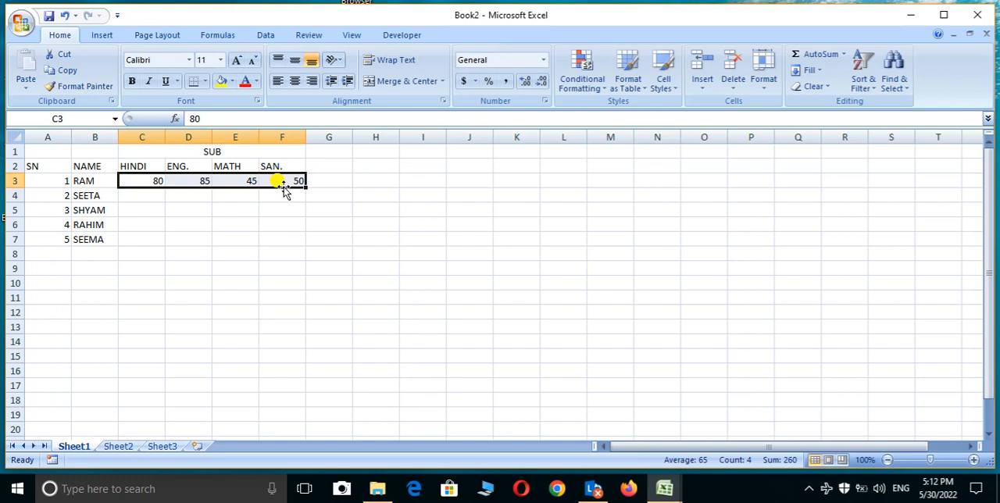
pyautogui.press('Delete')
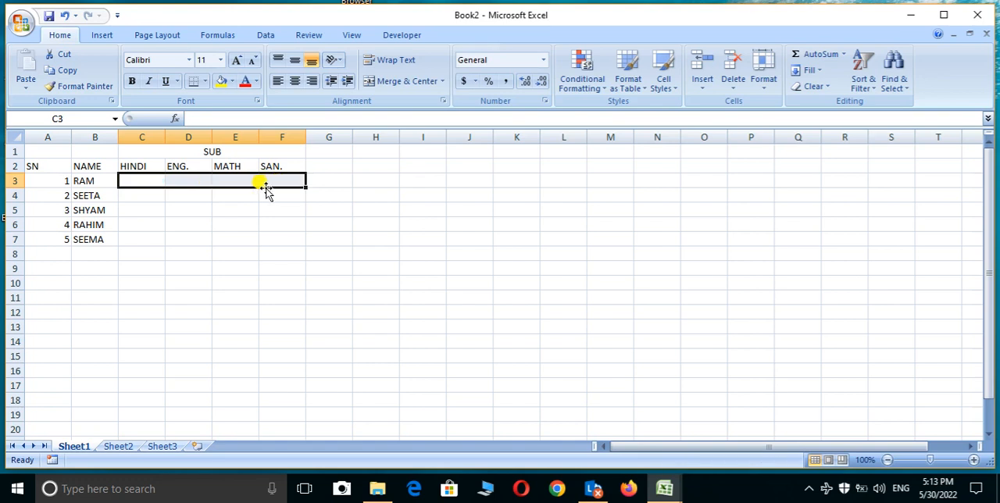
# Step: Fill the whole marks range C3:F7 at once with the formula =RANDBETWEEN(35,85)
pyautogui.click(159, 180)
pyautogui.moveTo(158, 181); pyautogui.dragTo(259, 239)
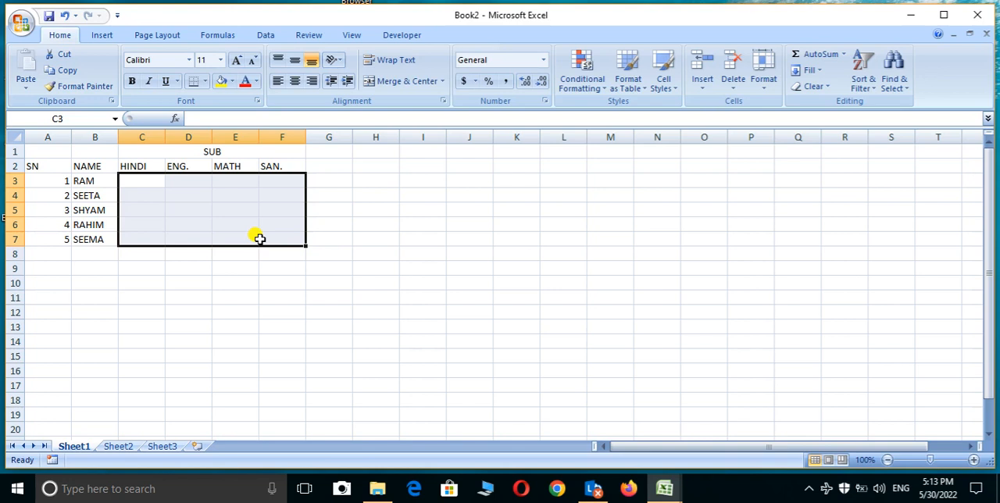
pyautogui.write('=')
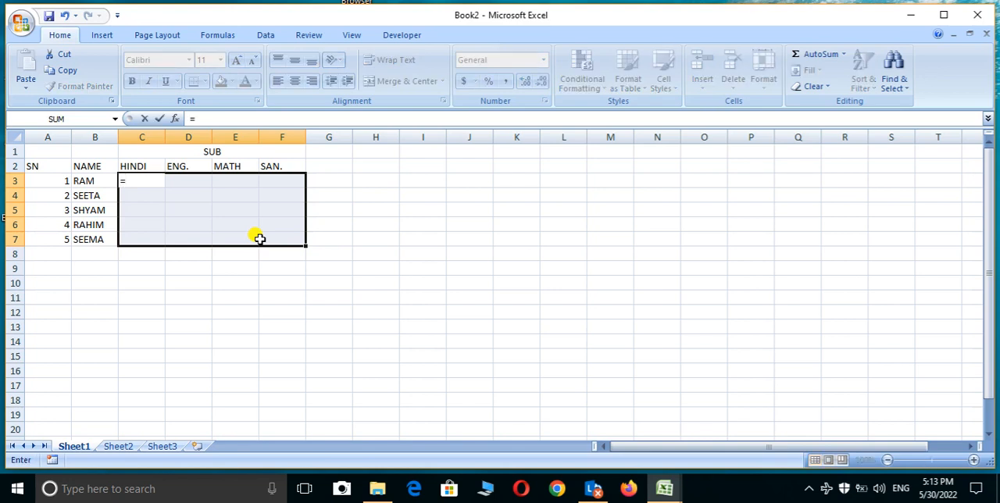
pyautogui.write('RA')
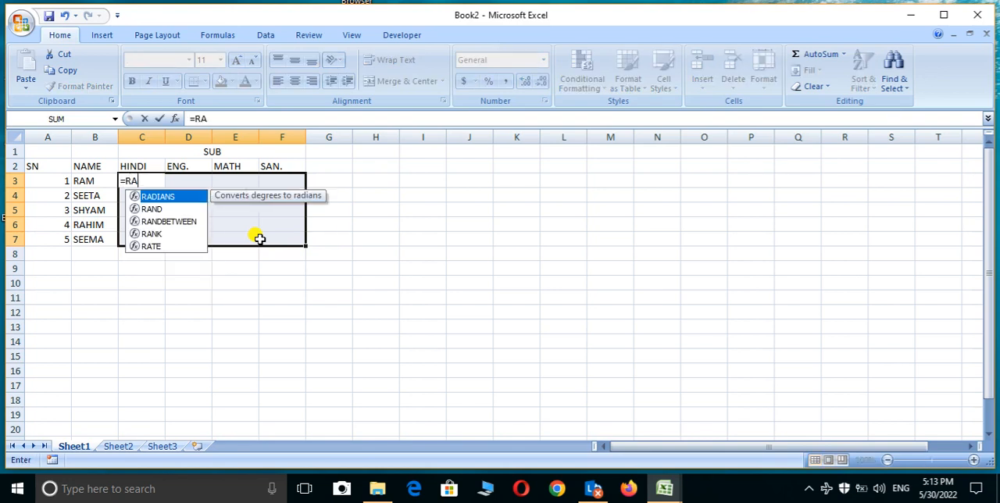
pyautogui.write('N')
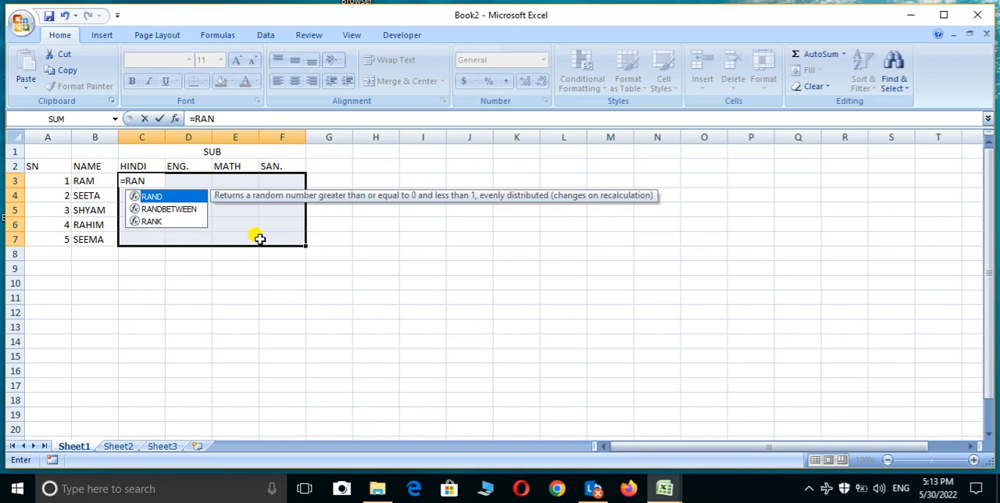
pyautogui.write('D')
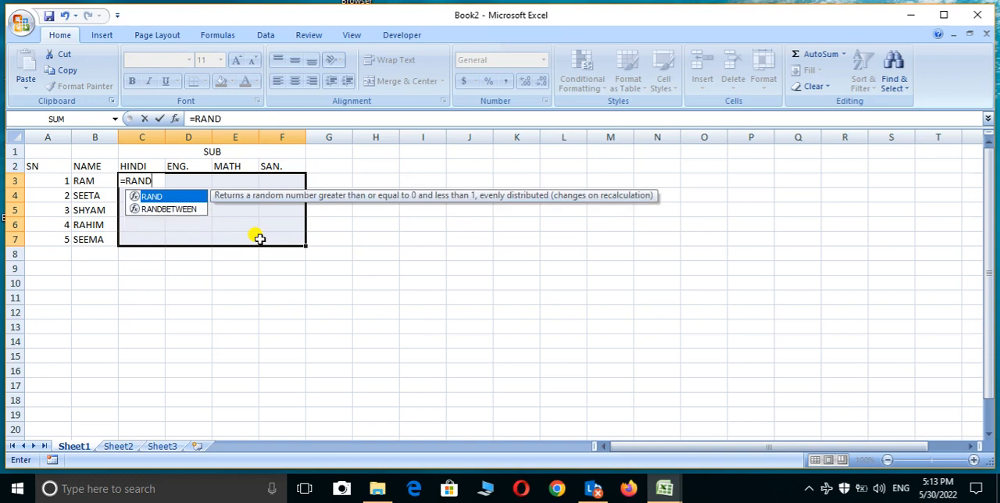
pyautogui.press('Down')
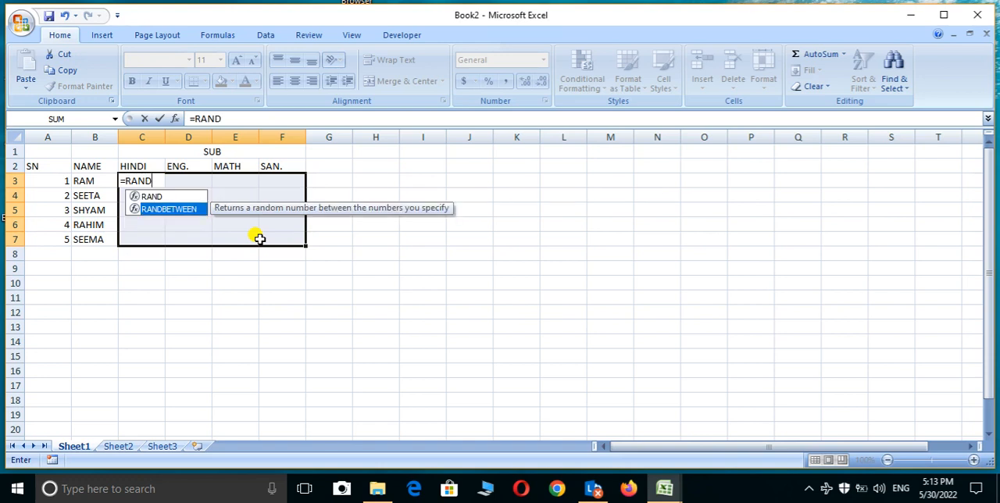
pyautogui.press('Tab')
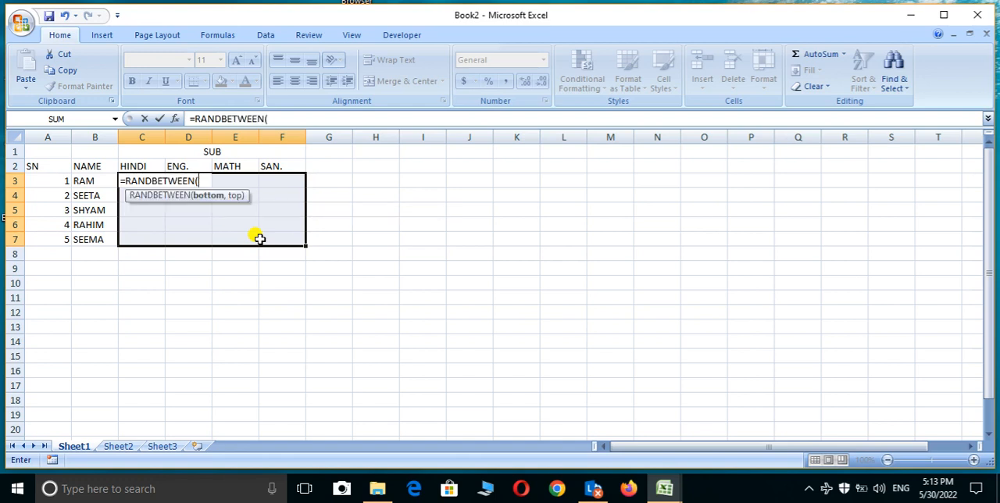
pyautogui.write('35,85')
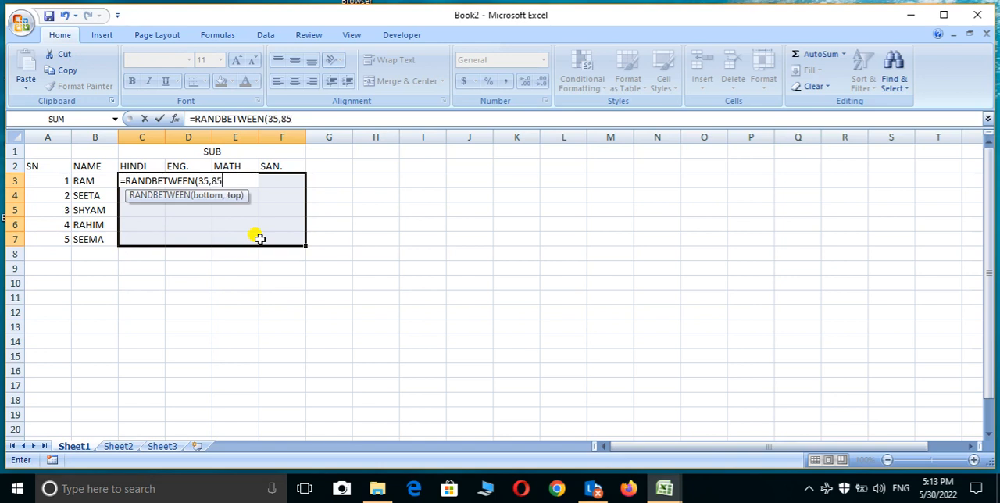
pyautogui.write(')')
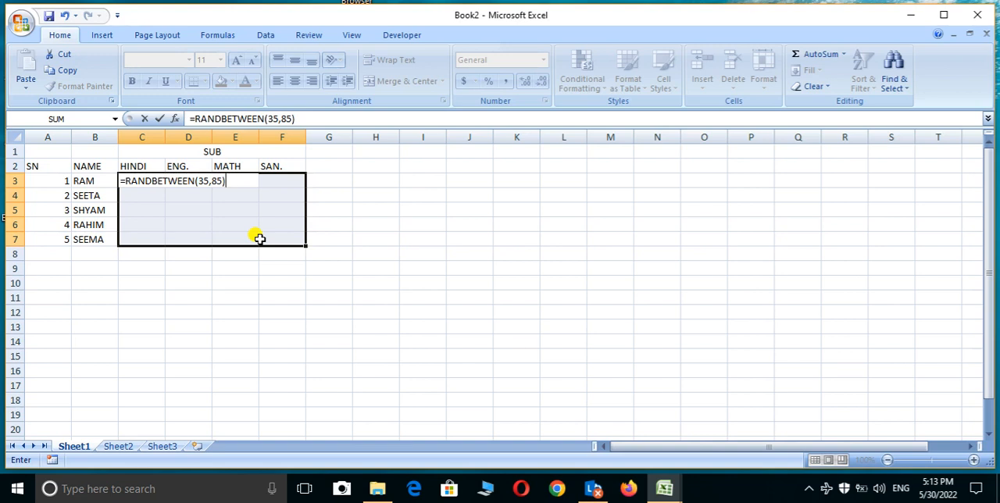
pyautogui.hotkey('ctrl', 'Return')
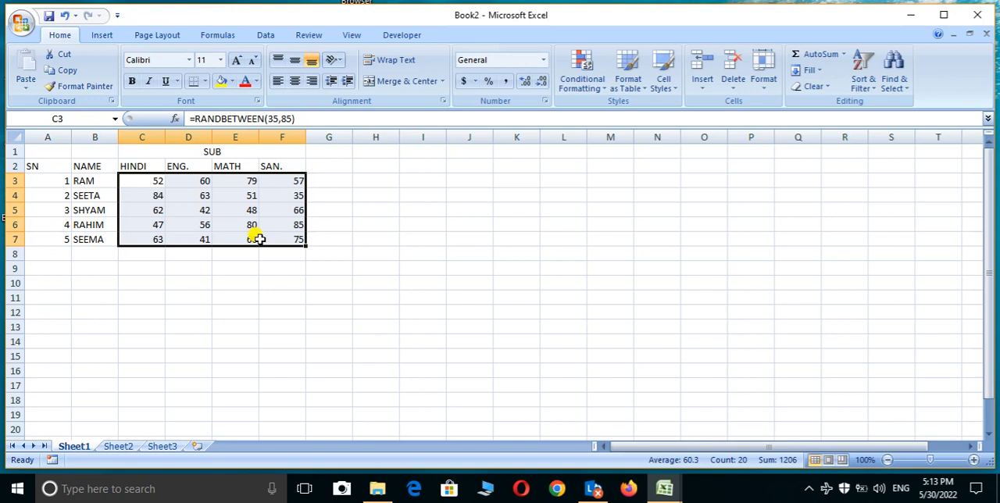
# Step: Replace the random formulas in C3 and C4 with the fixed mark 50 in each cell
pyautogui.click(191, 205)
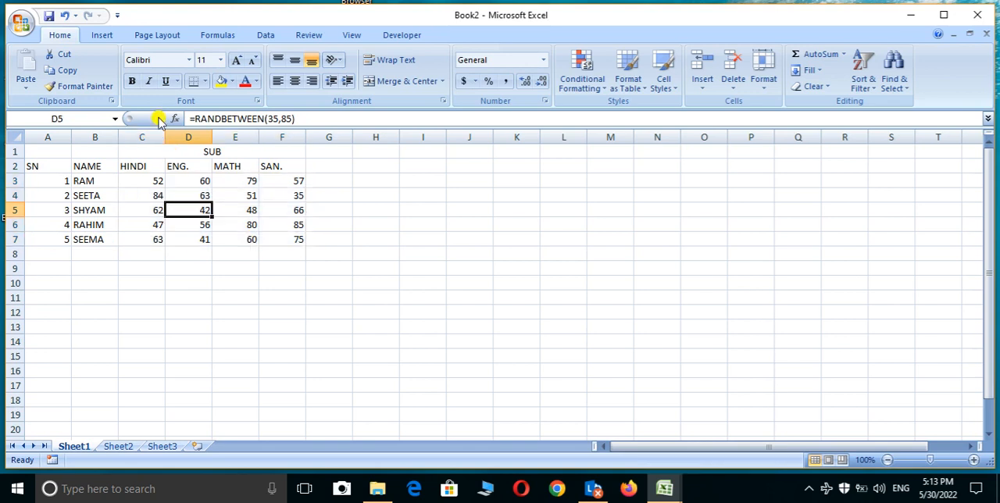
pyautogui.click(138, 182)
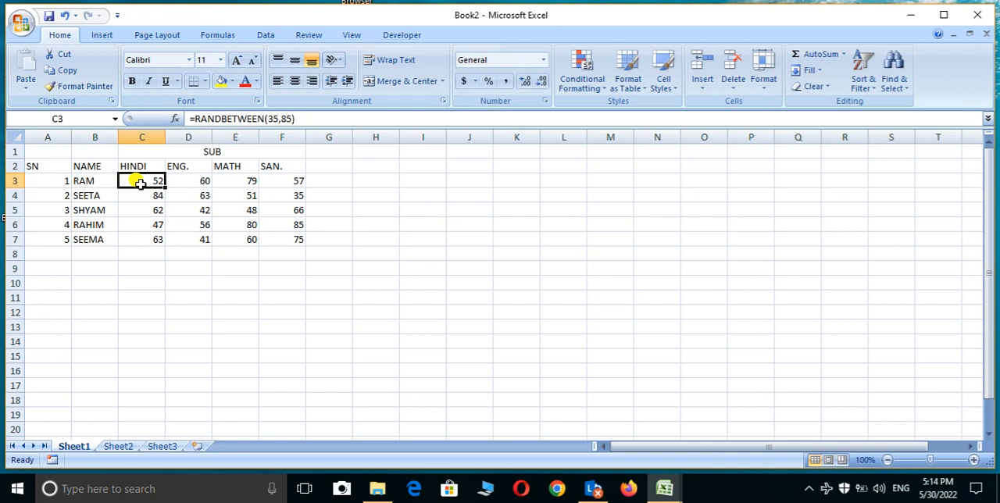
pyautogui.press('BackSpace')
pyautogui.write('5')
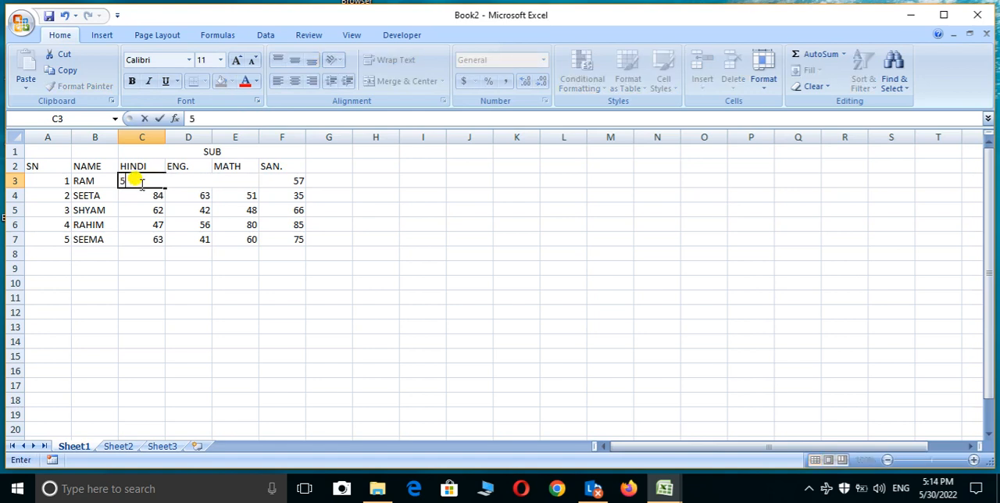
pyautogui.write('0')
pyautogui.press('Return')
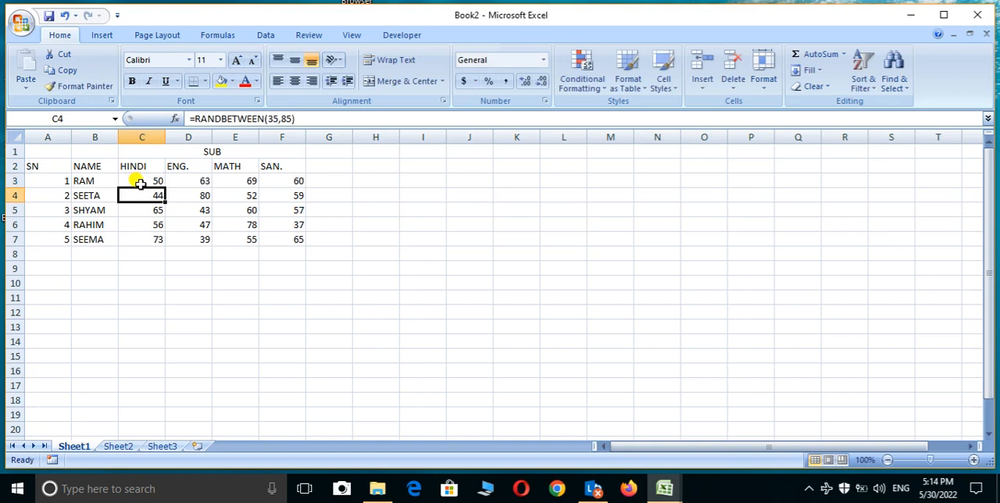
pyautogui.press('BackSpace')
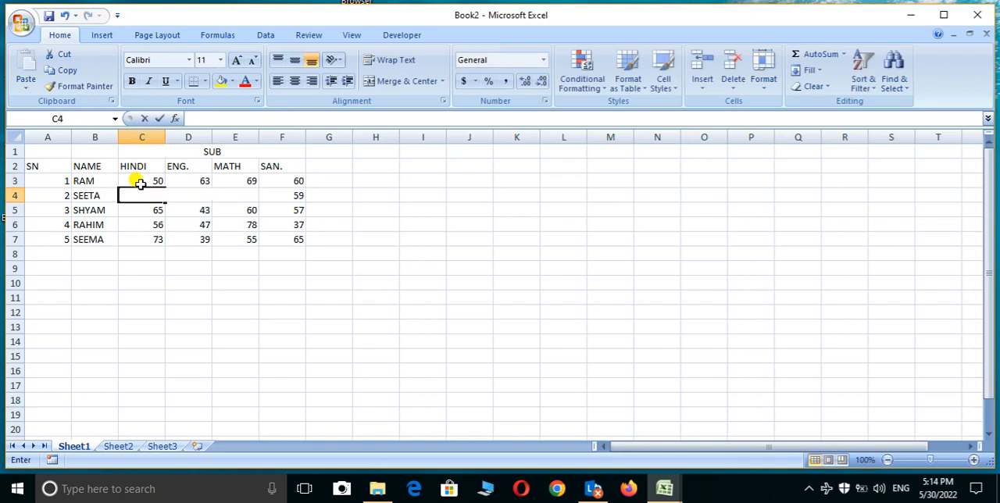
pyautogui.write('50')
pyautogui.press('Return')
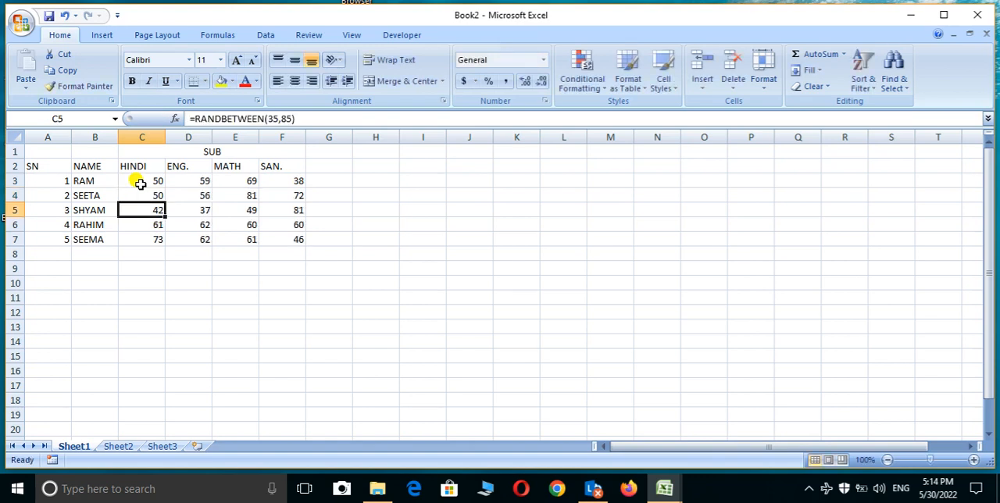
# Step: Replace the random formulas in the marks range C3:F7 with their fixed values by copying and pasting them back as Values with Paste Special
pyautogui.click(142, 152)
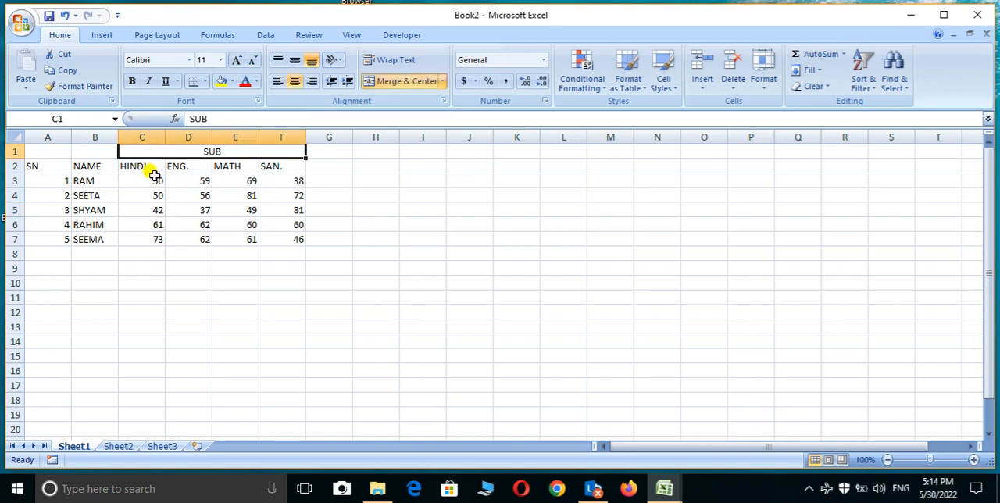
pyautogui.moveTo(136, 183); pyautogui.dragTo(263, 247)
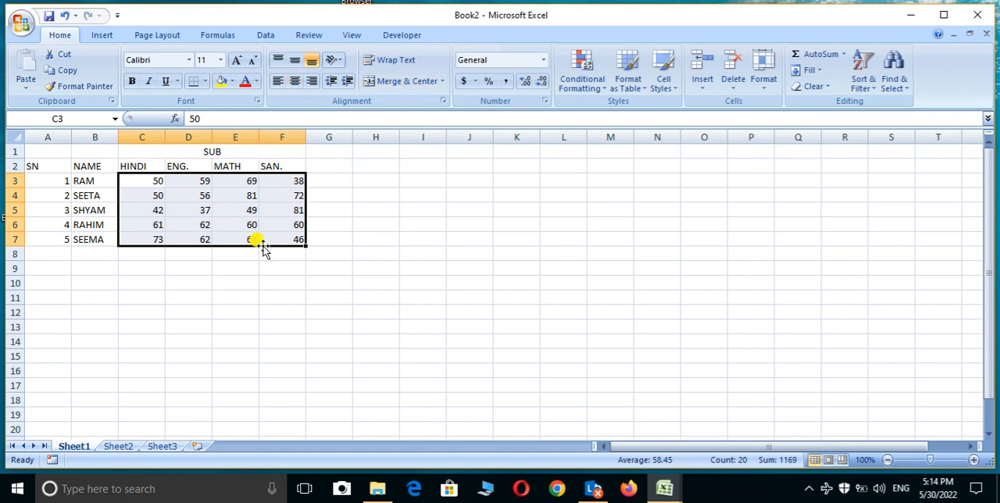
pyautogui.hotkey('ctrl', 'c')
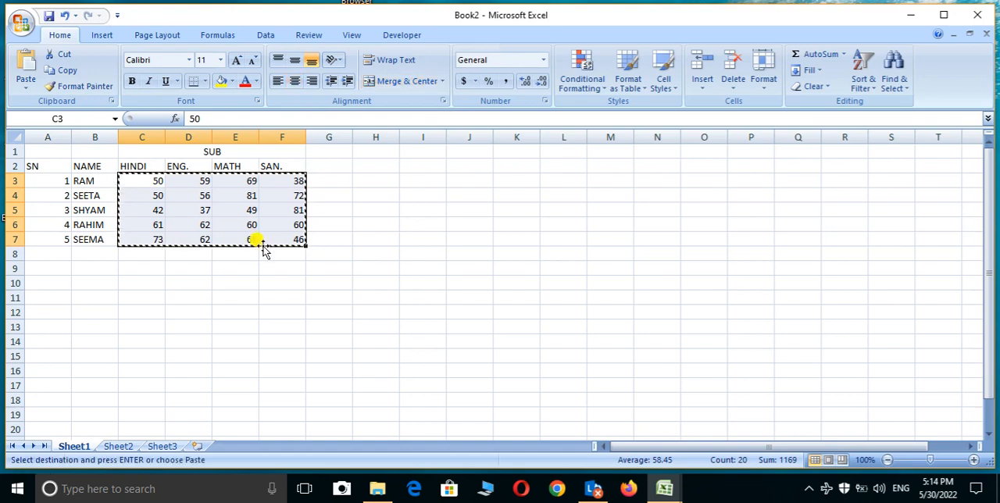
pyautogui.hotkey('alt', 'e')
pyautogui.press('s')
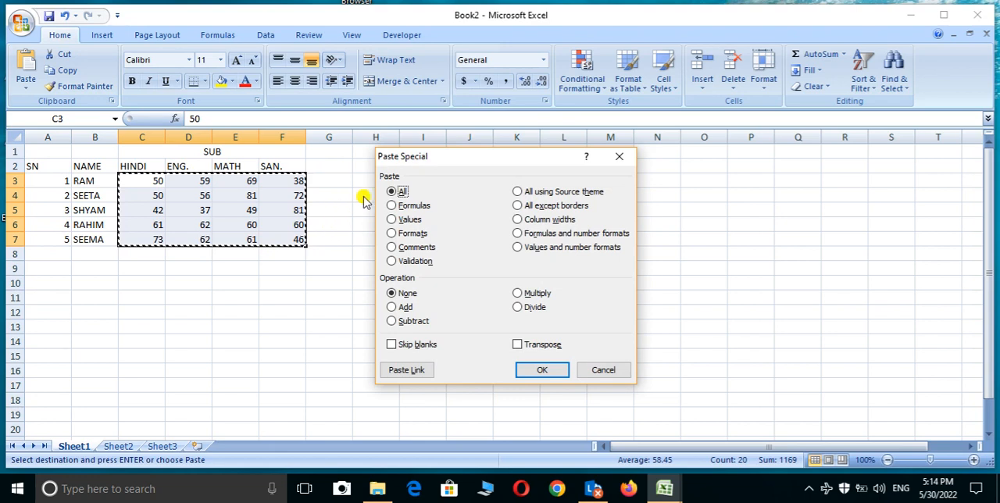
pyautogui.click(401, 221)
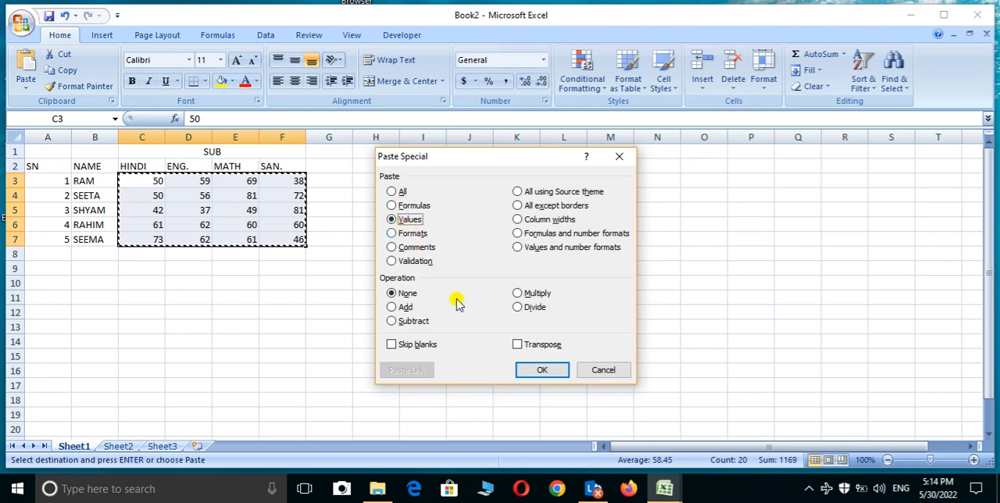
pyautogui.click(539, 367)
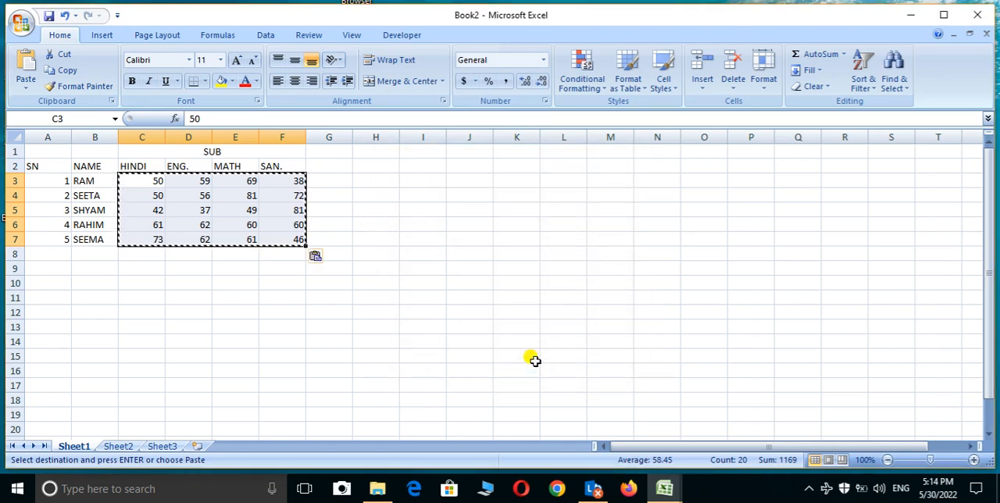
pyautogui.press('Escape')
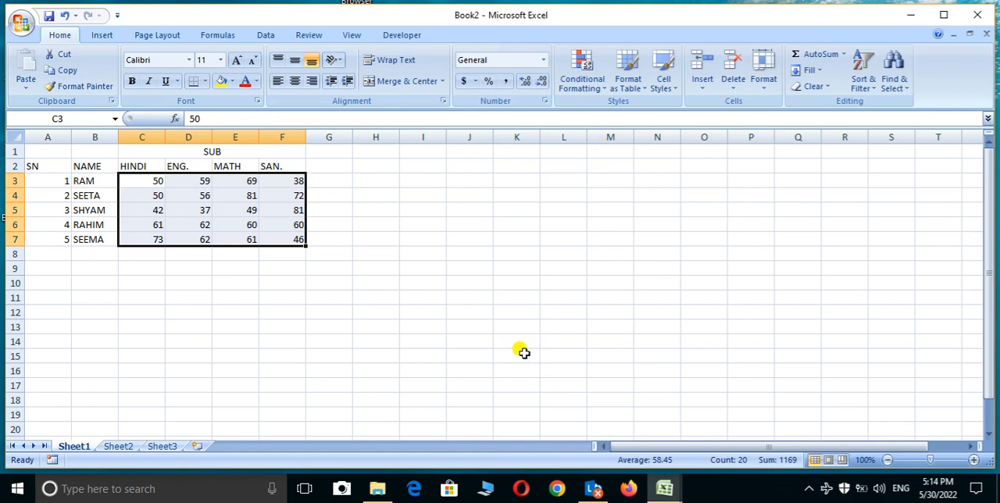
# Step: Change the HINDI marks to 45 in C3 and 35 in C4
pyautogui.press('BackSpace')
pyautogui.write('4')
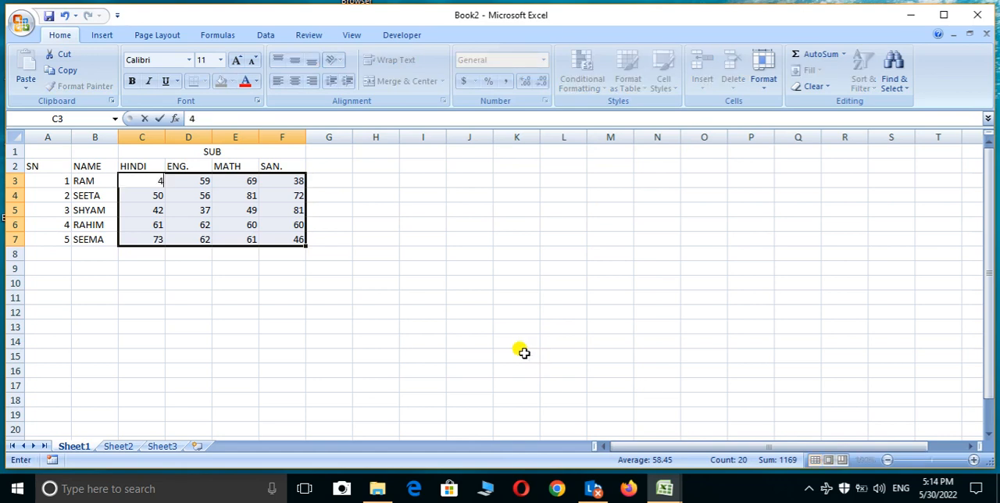
pyautogui.write('5')
pyautogui.press('Return')
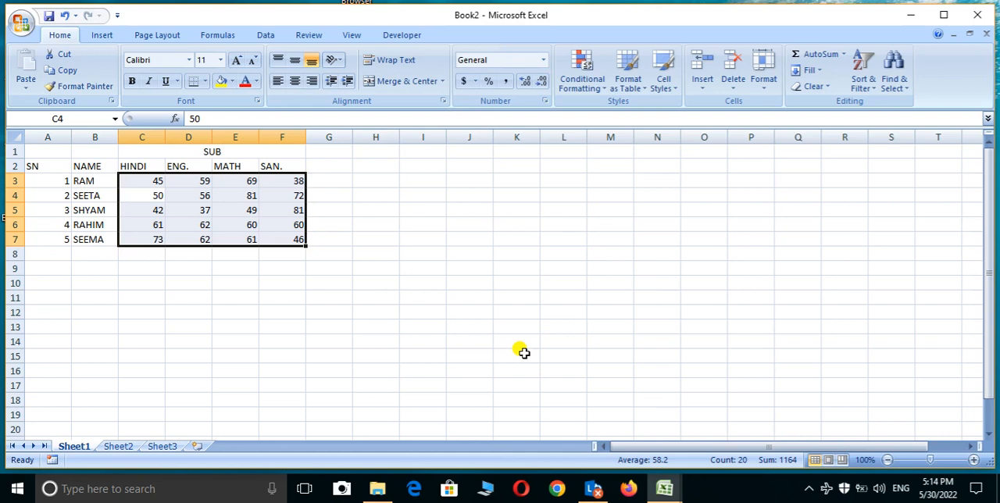
pyautogui.write('35')
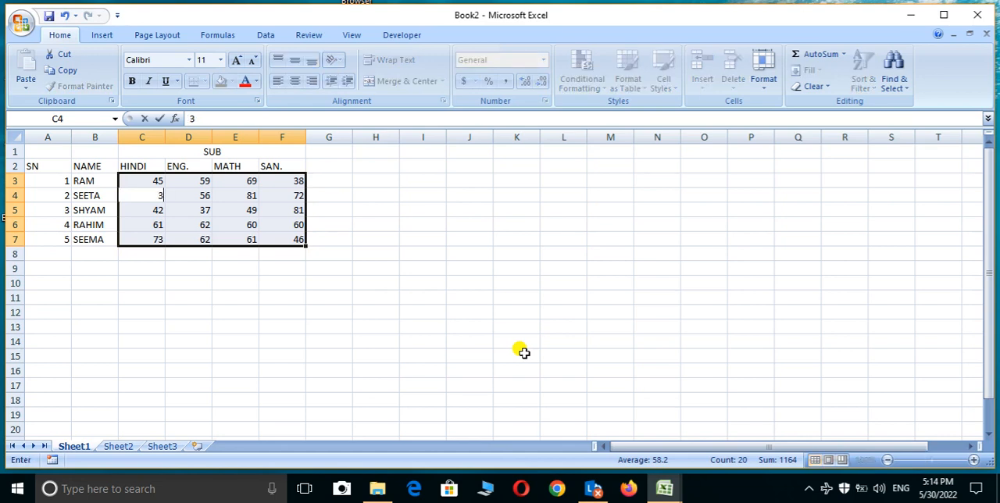
pyautogui.press('Return')
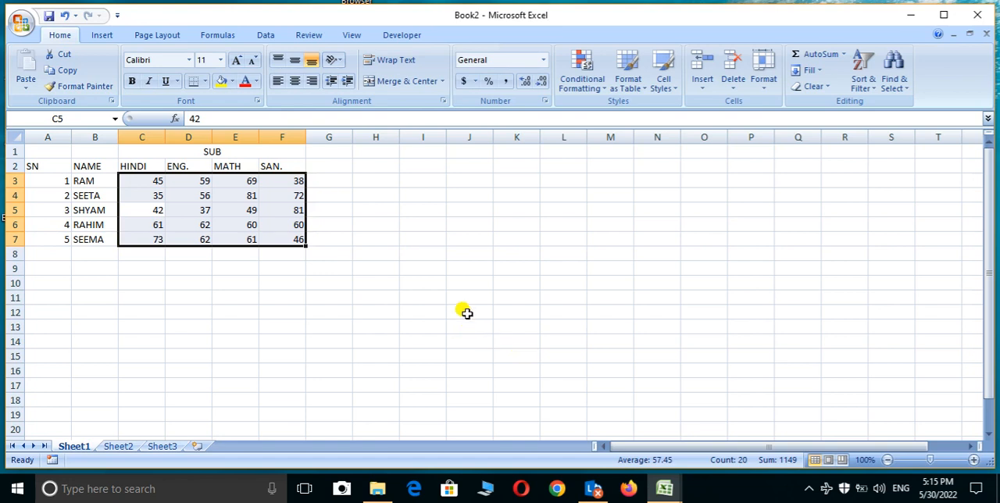
# Step: Add the heading TOTAL in G1, merge and center it across G1:G2, and align it to the middle vertically
pyautogui.click(332, 152)
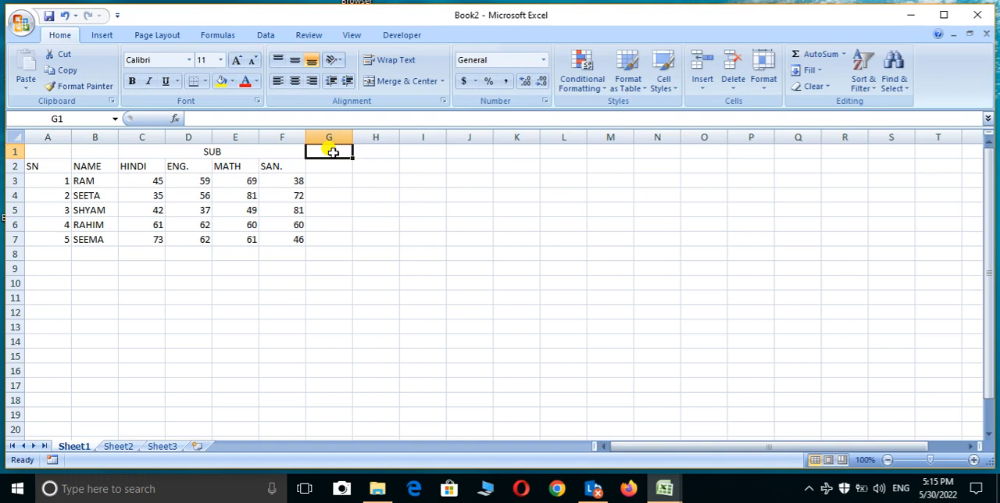
pyautogui.write('TOTAL')
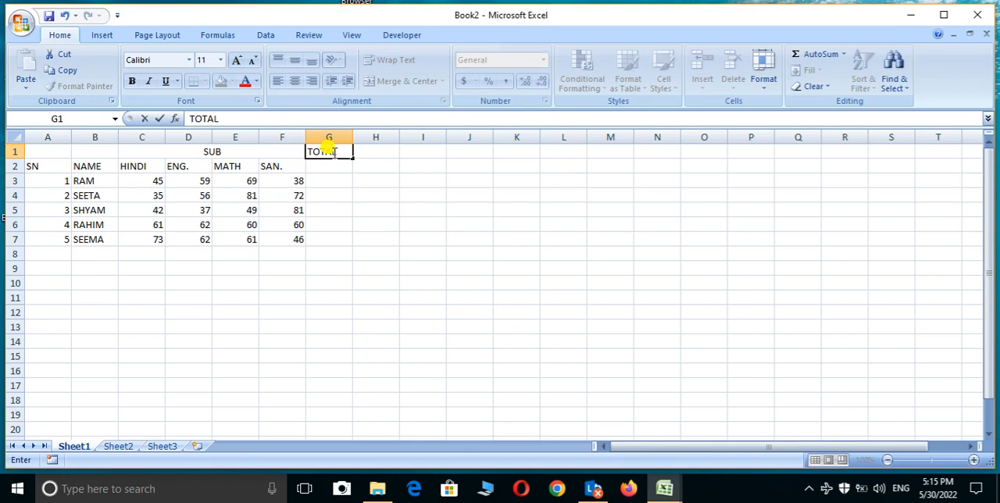
pyautogui.moveTo(320, 167); pyautogui.dragTo(330, 128)
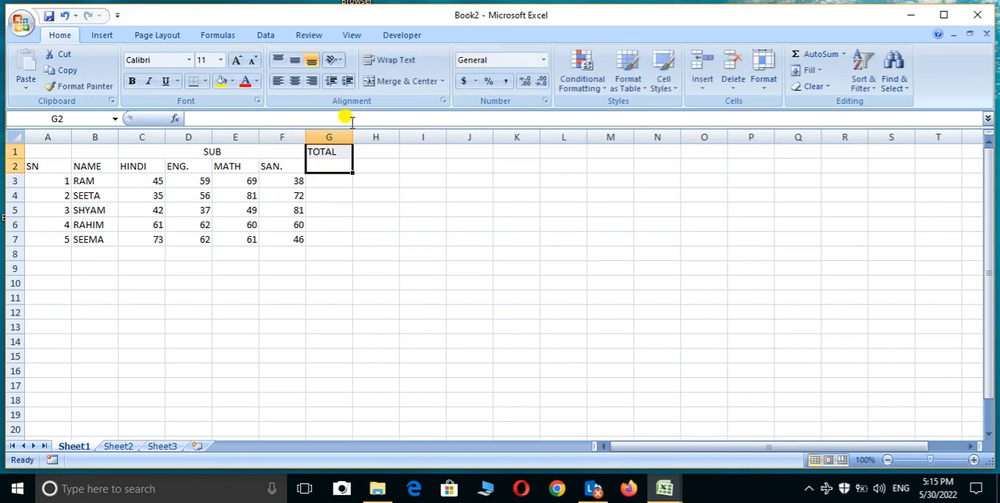
pyautogui.click(382, 86)
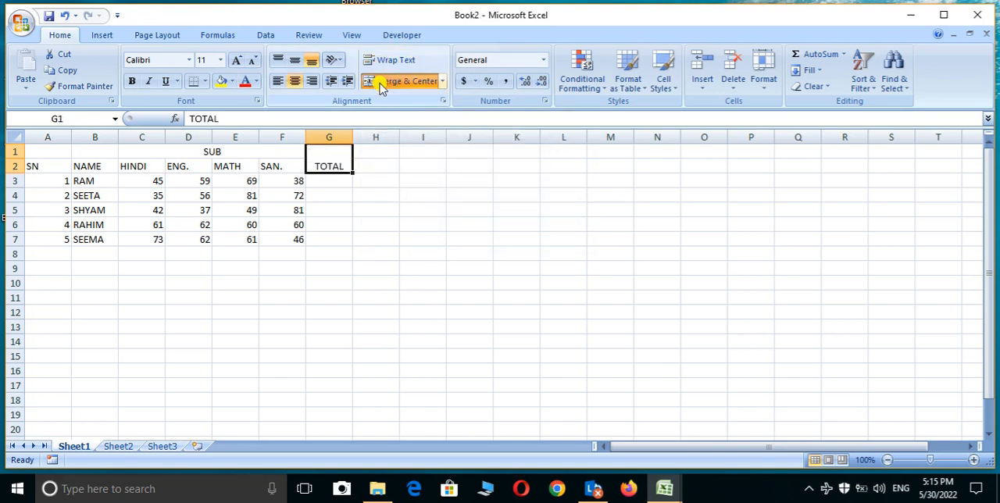
pyautogui.click(294, 60)
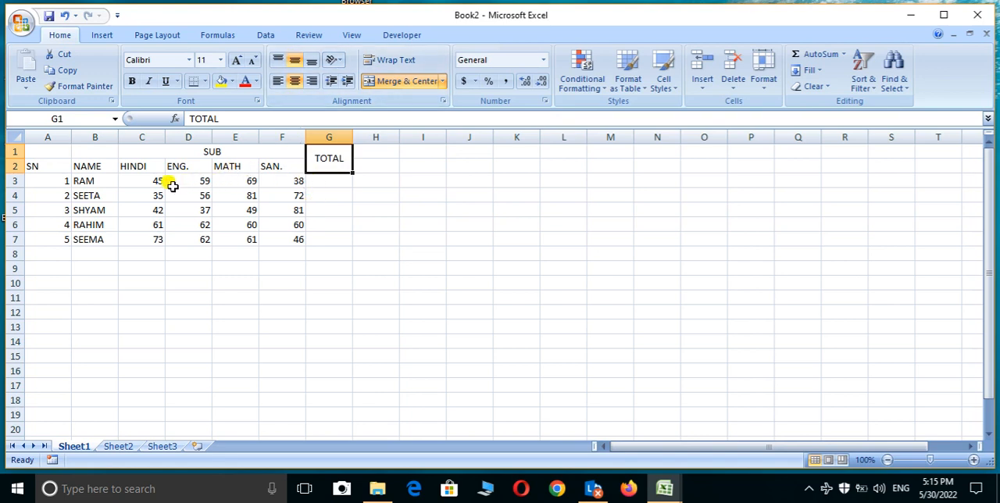
# Step: Total the first student's marks in G3 with AutoSum's Sum function
pyautogui.click(147, 177)
pyautogui.moveTo(147, 177); pyautogui.dragTo(322, 180)
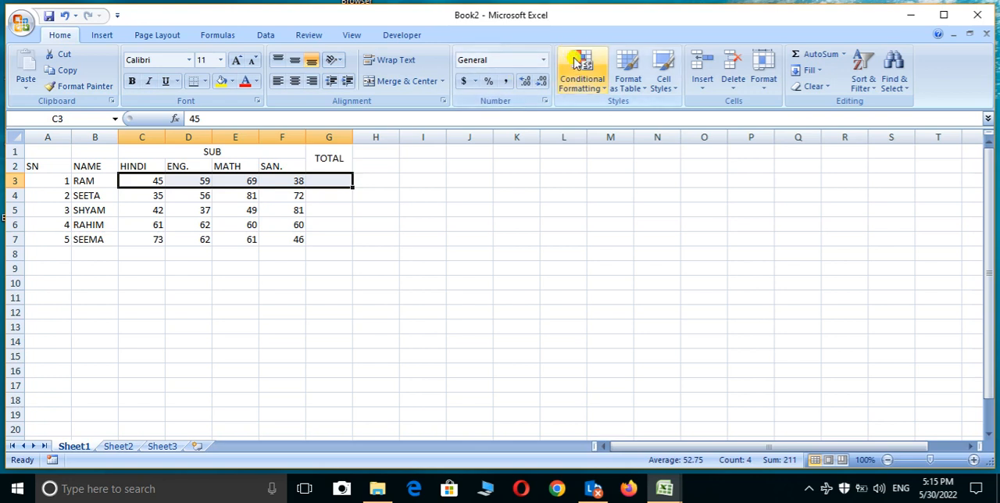
pyautogui.click(844, 55)
pyautogui.click(832, 72)
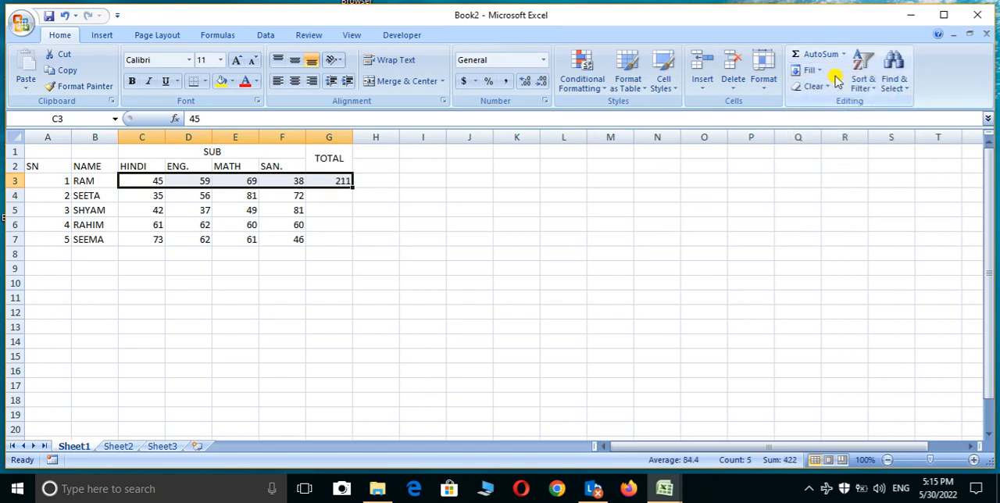
# Step: Fill the total formula from G3 down to G7 for the remaining students
pyautogui.click(339, 180)
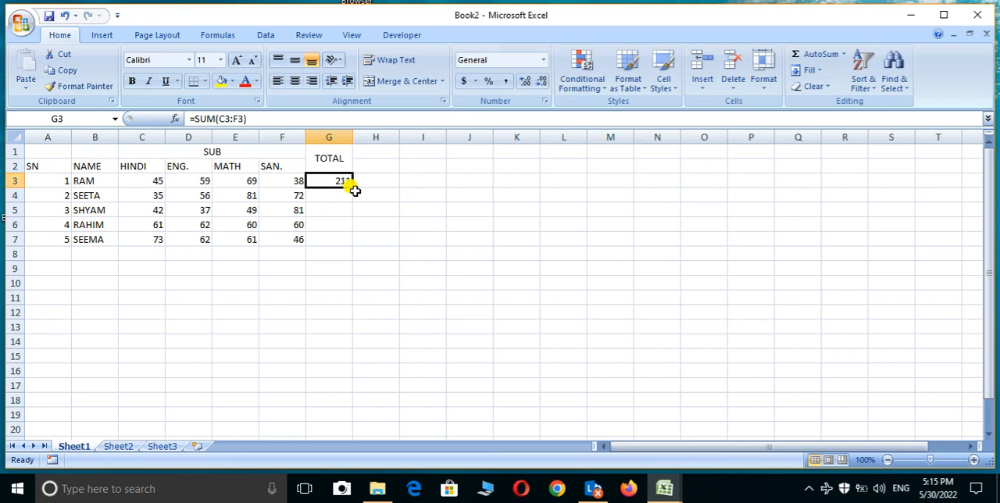
pyautogui.click(357, 187)
pyautogui.click(356, 186)
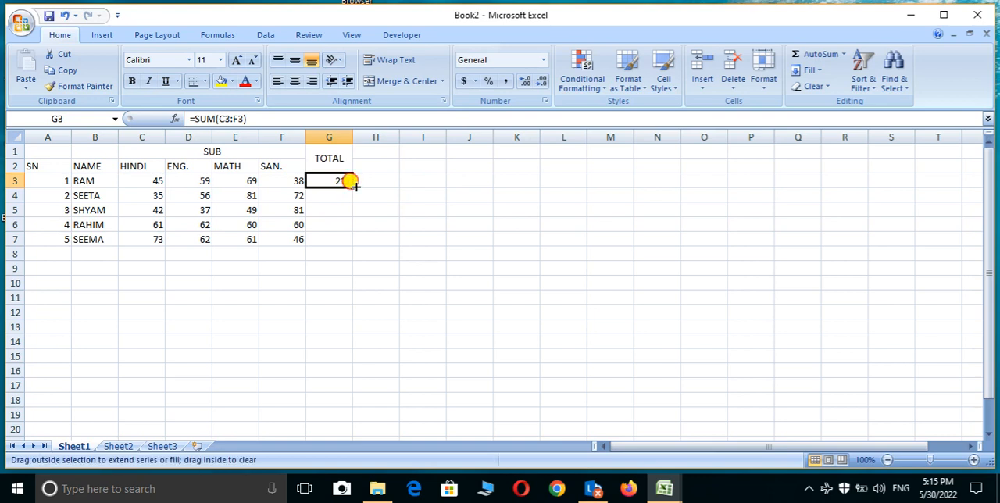
pyautogui.click(356, 186)
pyautogui.doubleClick(355, 186)
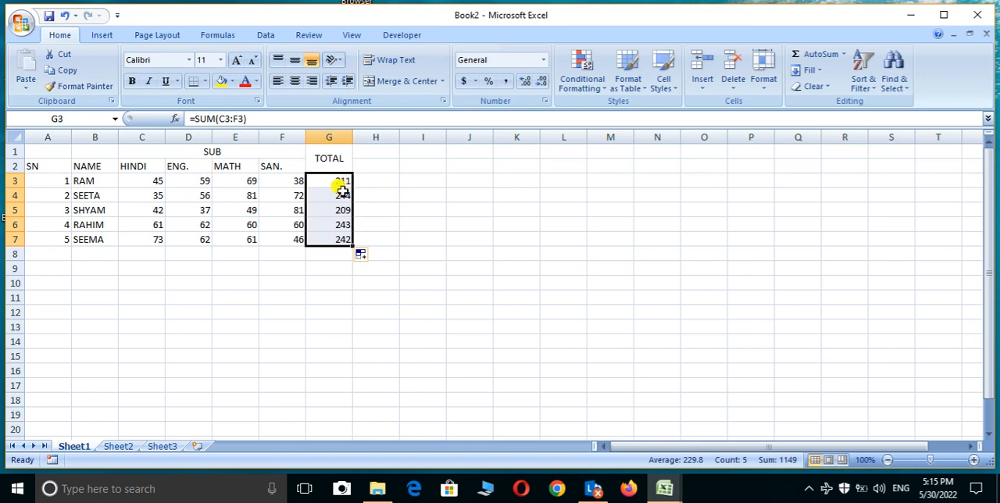
# Step: Clear the copied totals from G4:G7 and fill the G3 formula down to G7 again
pyautogui.click(332, 191)
pyautogui.moveTo(332, 191); pyautogui.dragTo(335, 237)
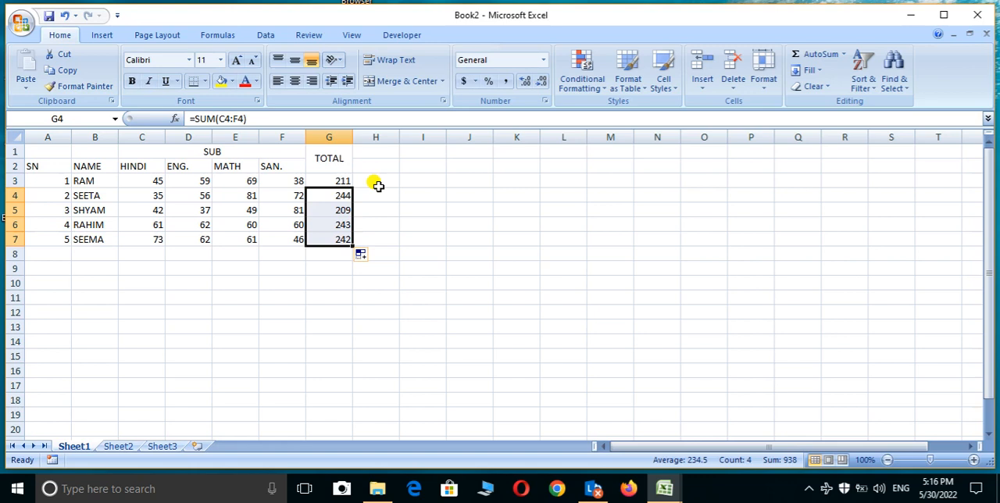
pyautogui.press('Delete')
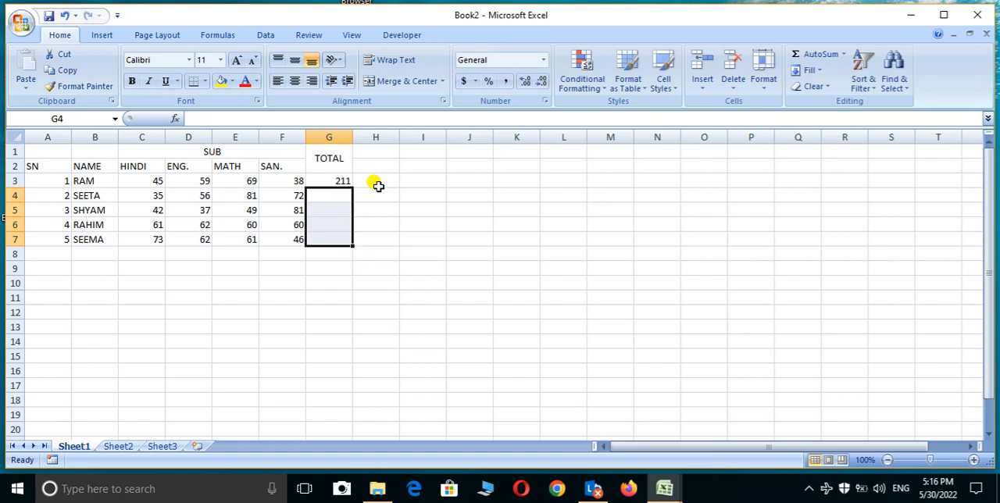
pyautogui.click(318, 182)
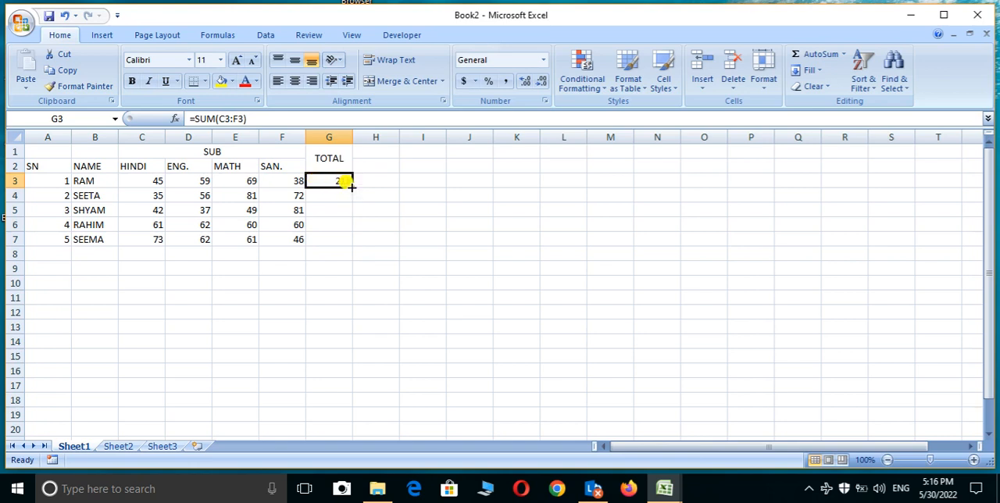
pyautogui.moveTo(350, 186); pyautogui.dragTo(348, 239)
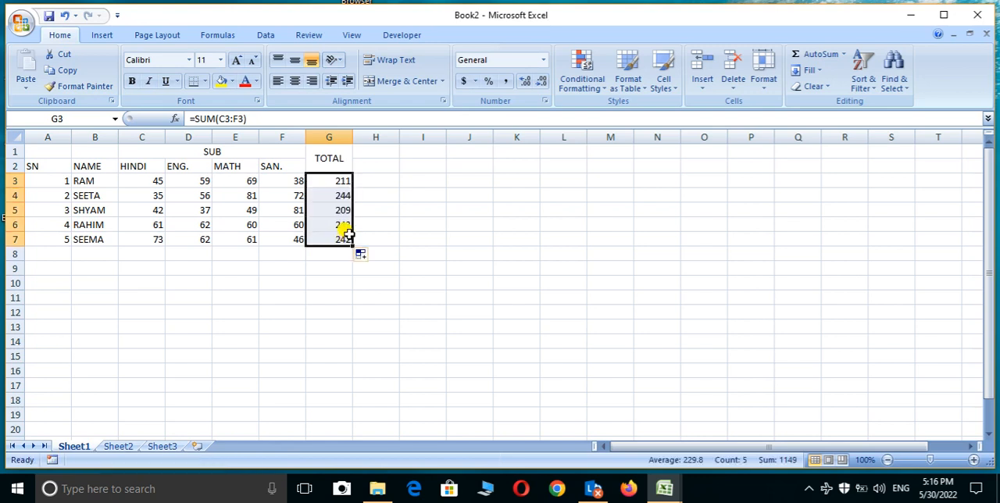
# Step: Clear all the totals from the TOTAL column, G3 to G8
pyautogui.click(347, 189)
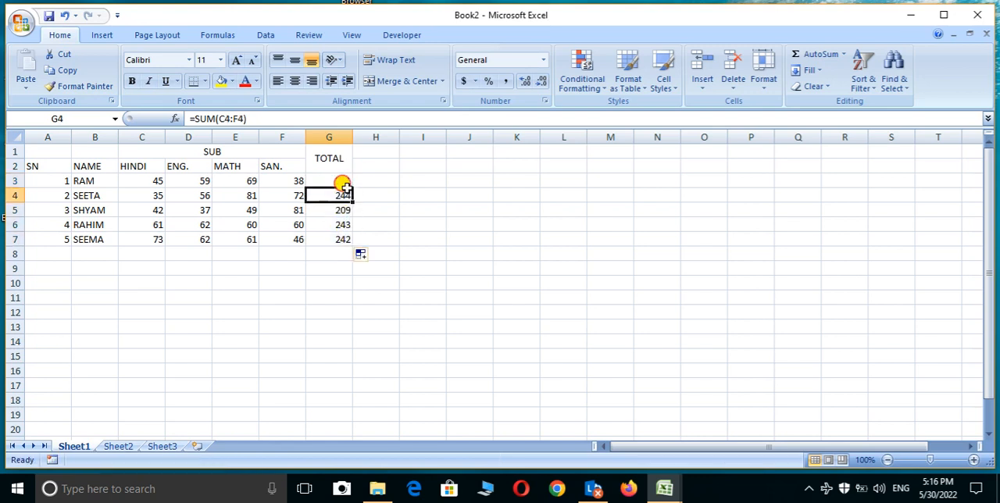
pyautogui.moveTo(346, 181); pyautogui.dragTo(346, 254)
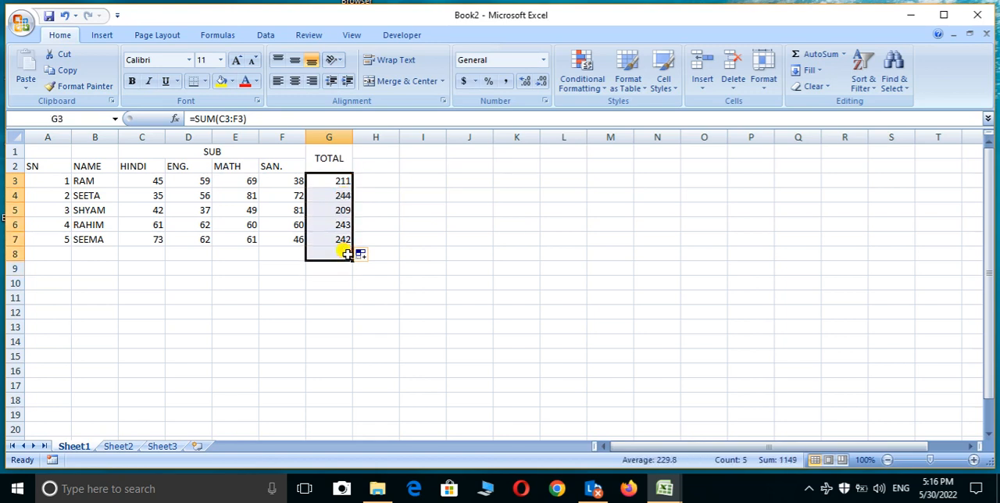
pyautogui.press('Delete')
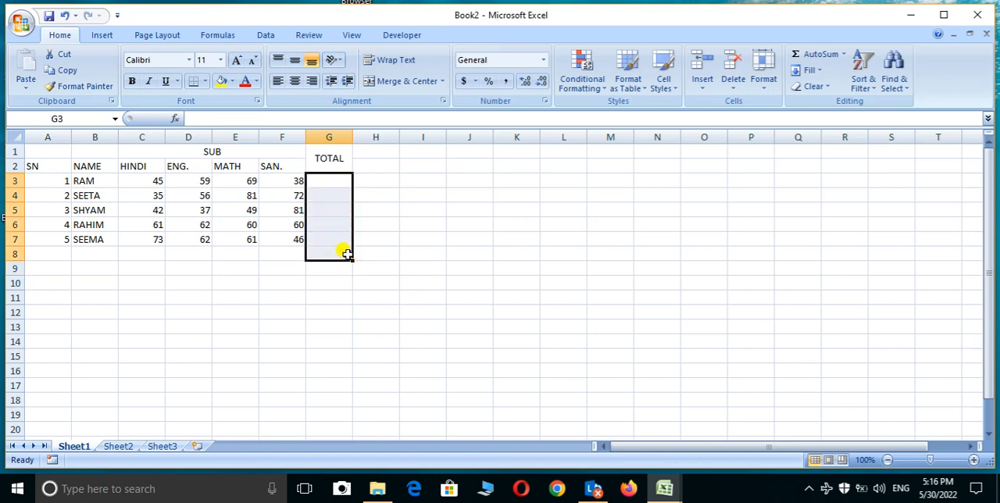
# Step: Calculate every student's total in G3:G7 at once by applying AutoSum's Sum function to the range C3:G7
pyautogui.moveTo(152, 183); pyautogui.dragTo(328, 226)
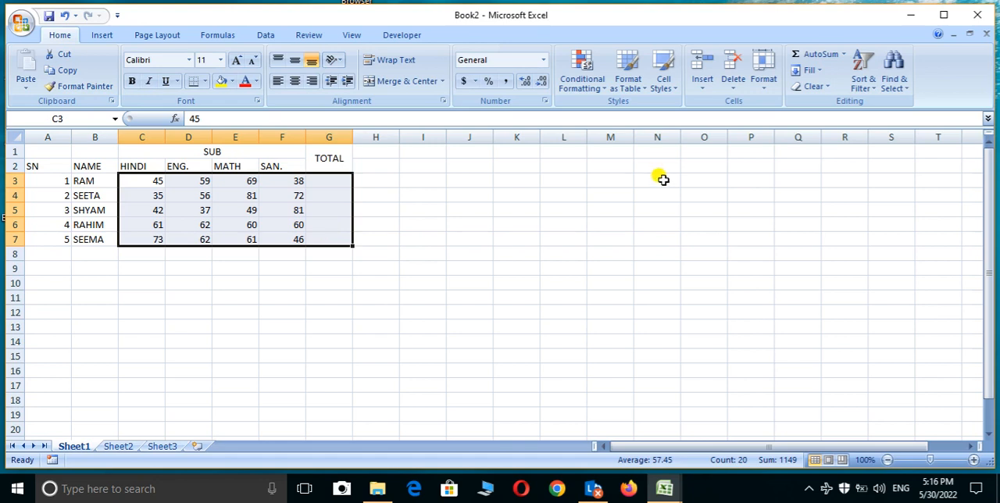
pyautogui.click(844, 54)
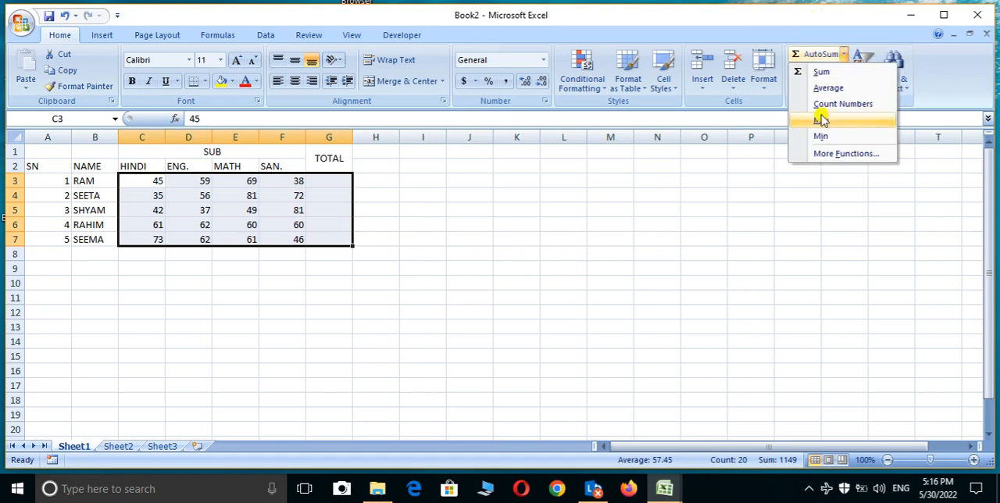
pyautogui.click(819, 71)
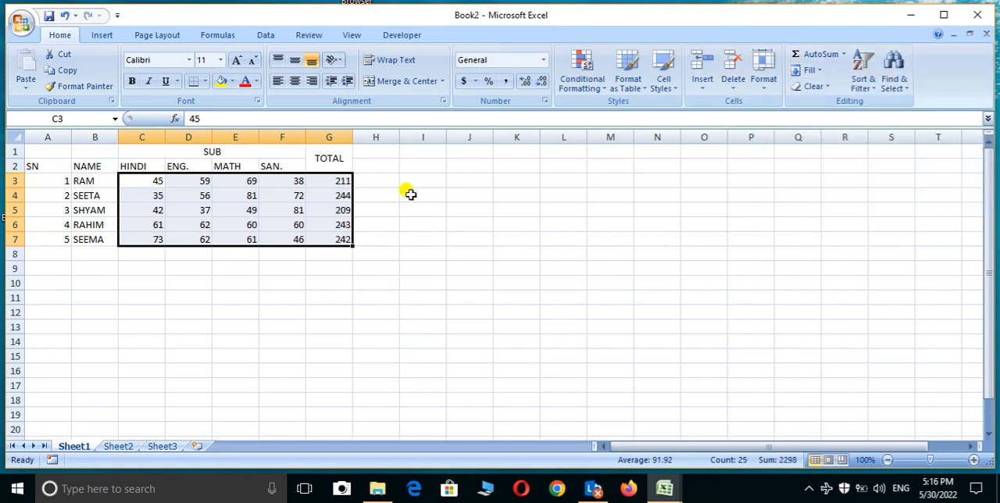
# Step: Delete the AutoSum totals from G3:G7
pyautogui.moveTo(329, 181)
pyautogui.mouseDown()
pyautogui.moveTo(329, 235)
pyautogui.moveTo(335, 181)
pyautogui.mouseUp()
pyautogui.click(329, 234)
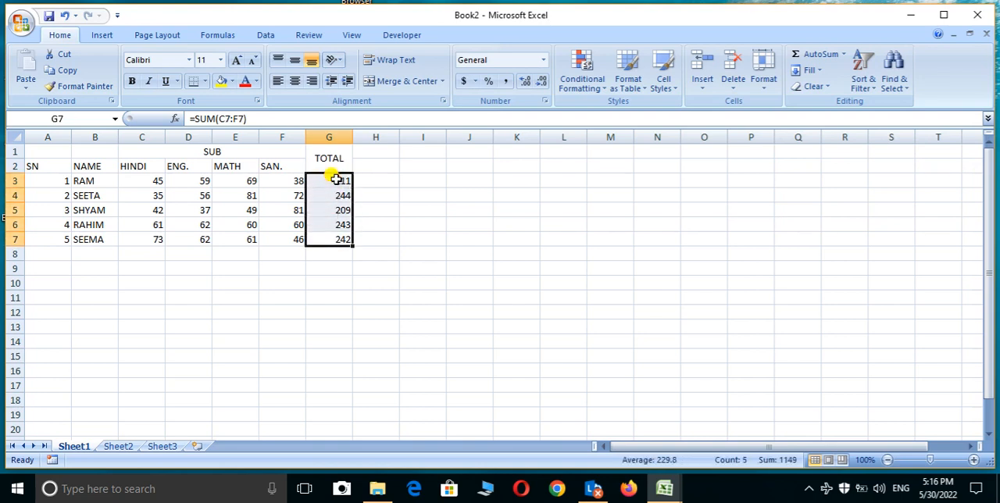
pyautogui.press('Delete')
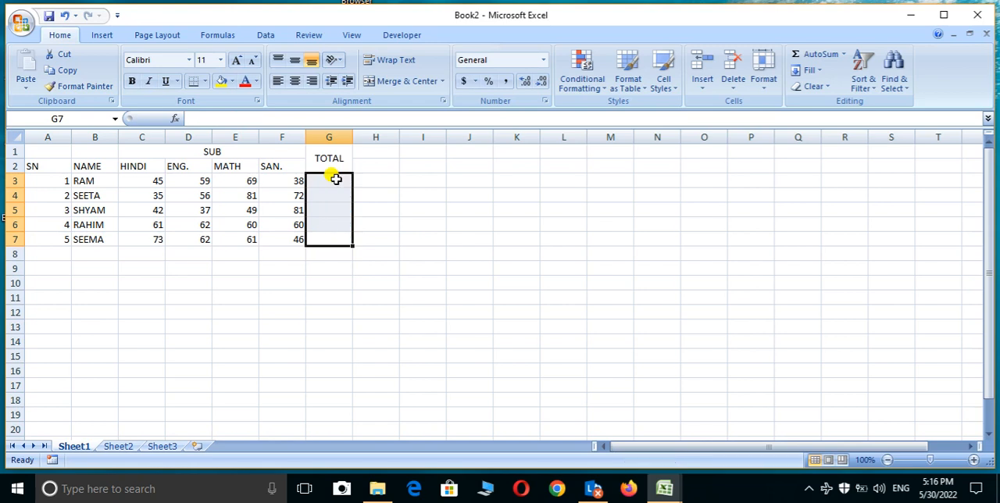
# Step: Enter the formula =SUM(C3:F3) in G3 for the first student's total and fill it down to G7
pyautogui.click(336, 180)
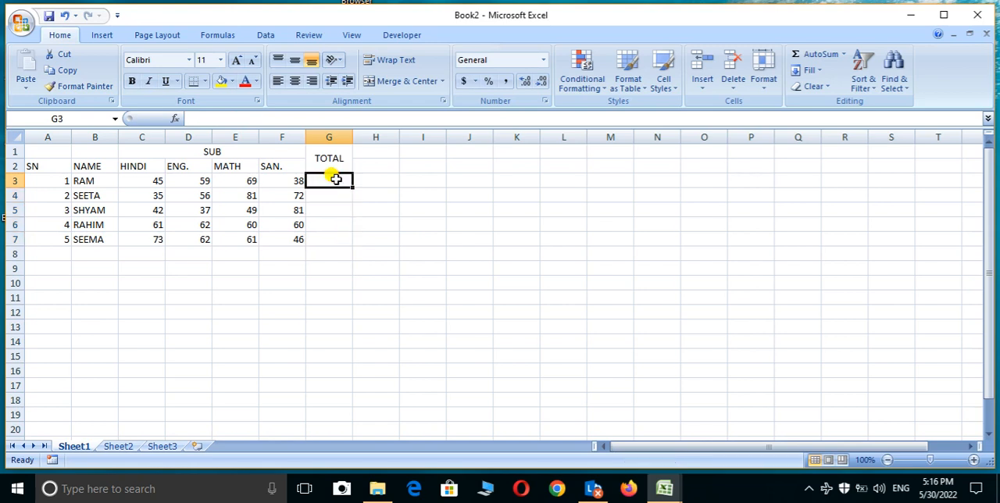
pyautogui.write('=S')
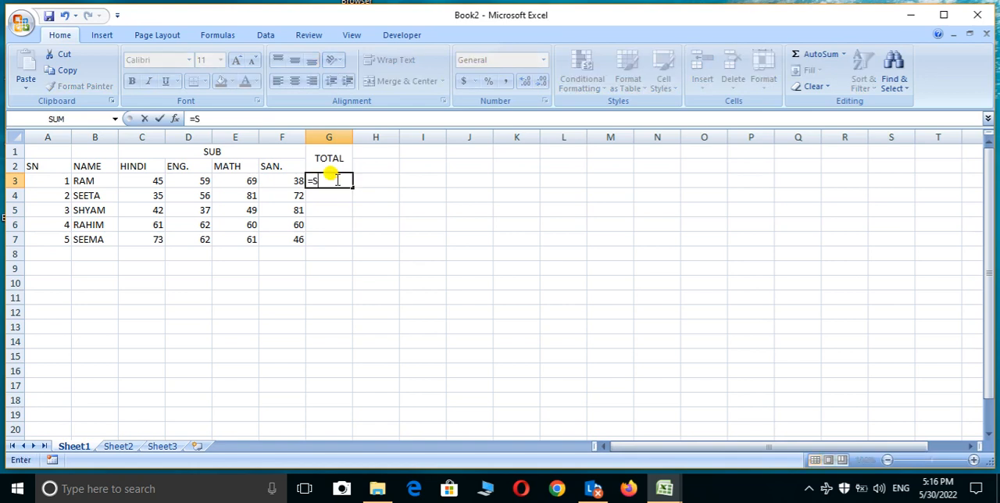
pyautogui.write('UM')
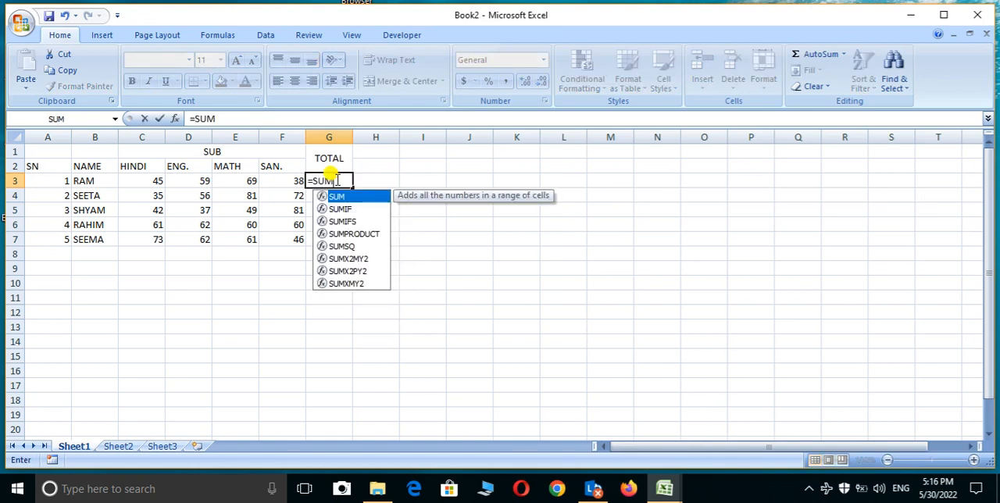
pyautogui.write('(')
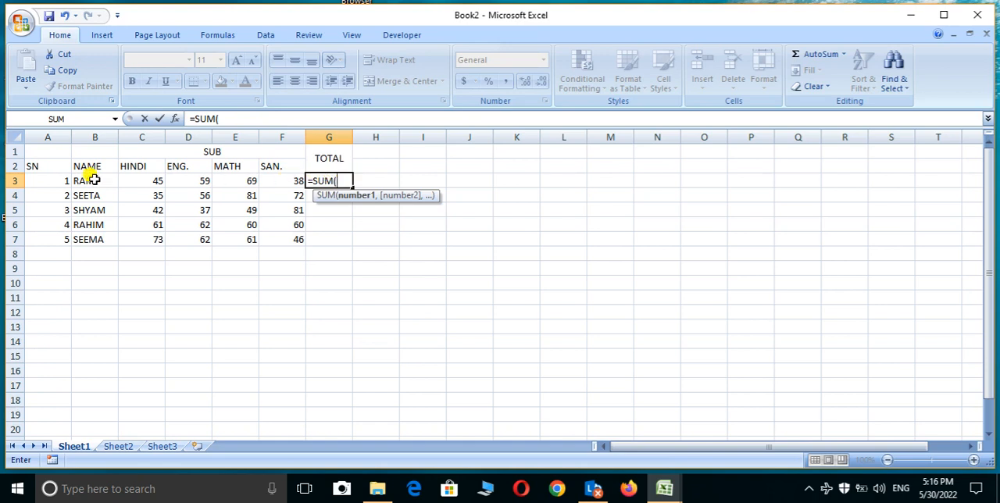
pyautogui.click(139, 182)
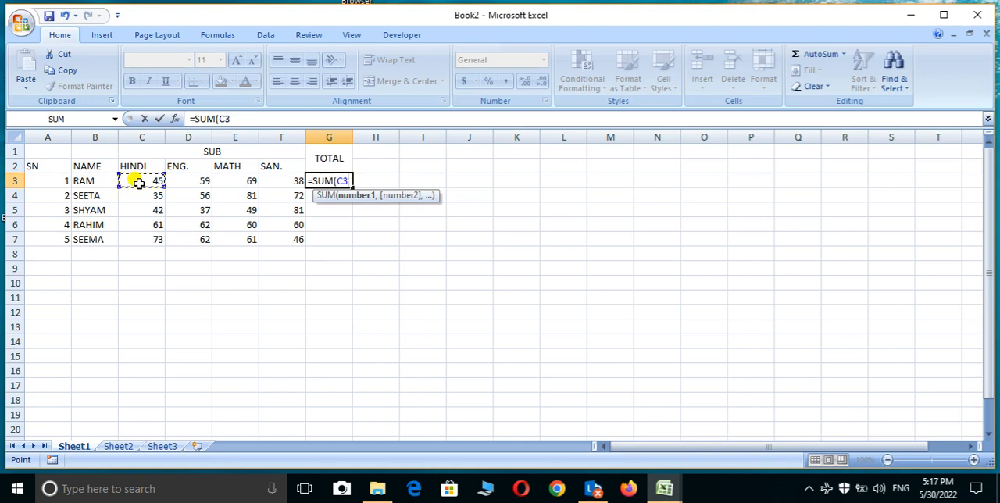
pyautogui.press('F8')
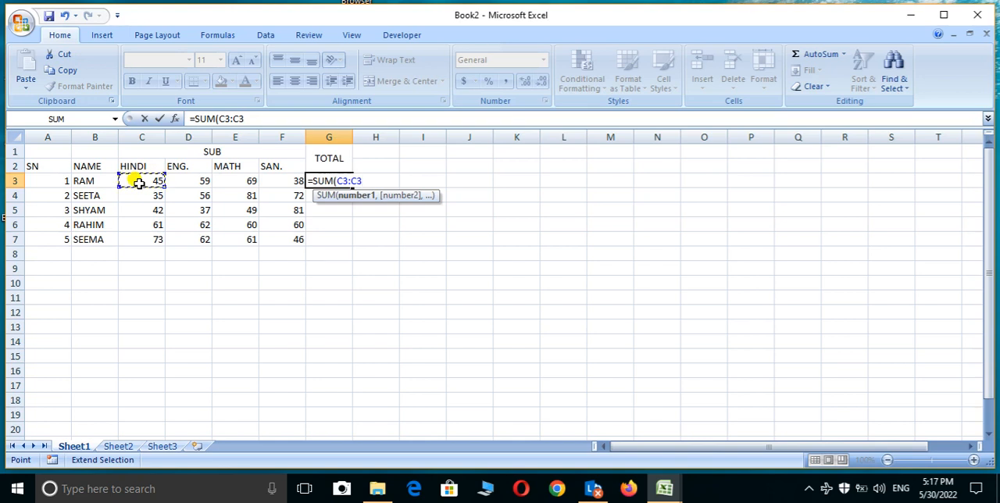
pyautogui.press('BackSpace')
pyautogui.press('BackSpace')
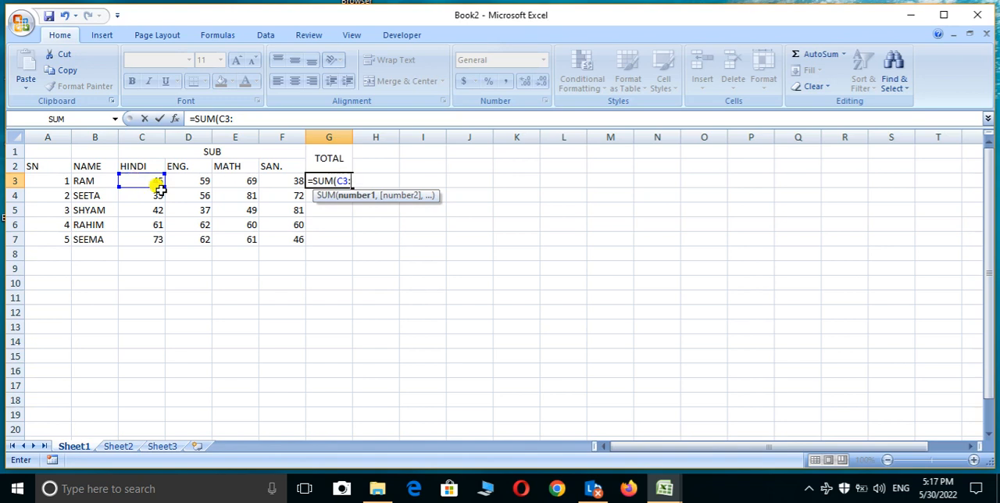
pyautogui.click(273, 178)
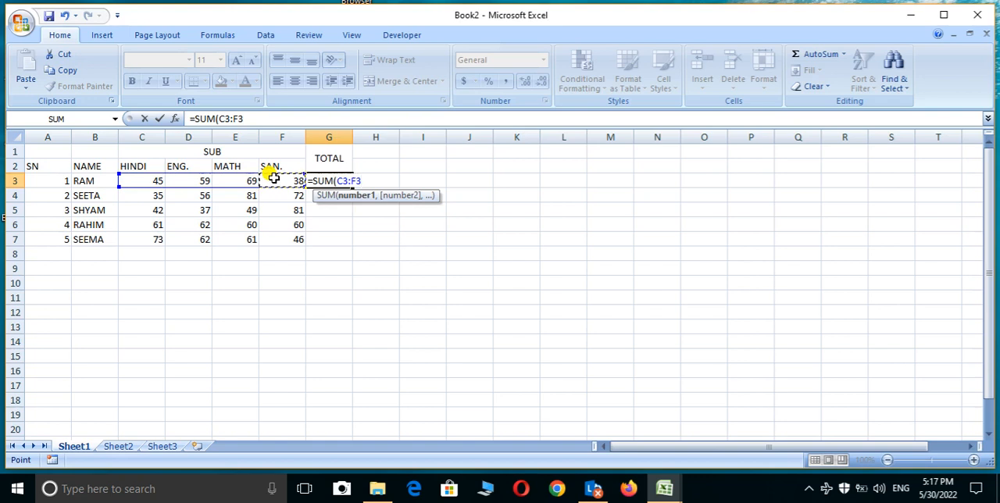
pyautogui.write(')')
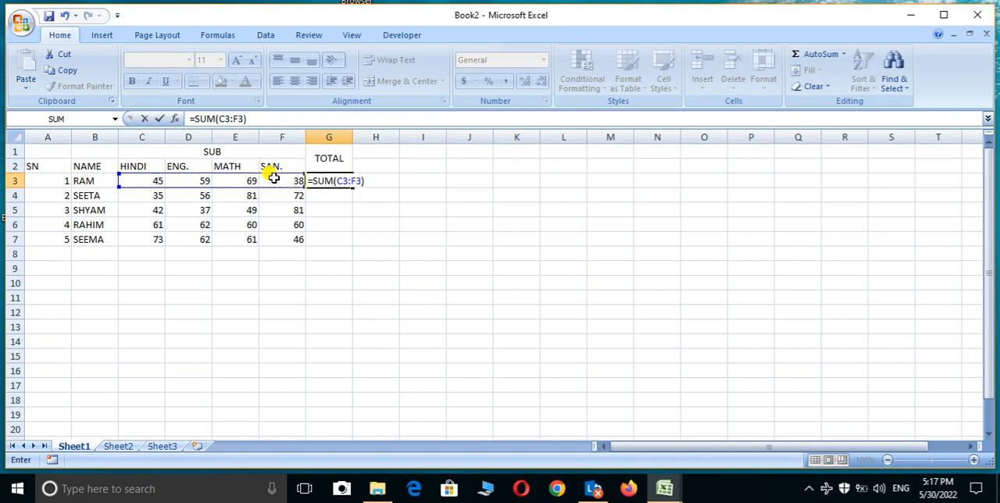
pyautogui.press('Return')
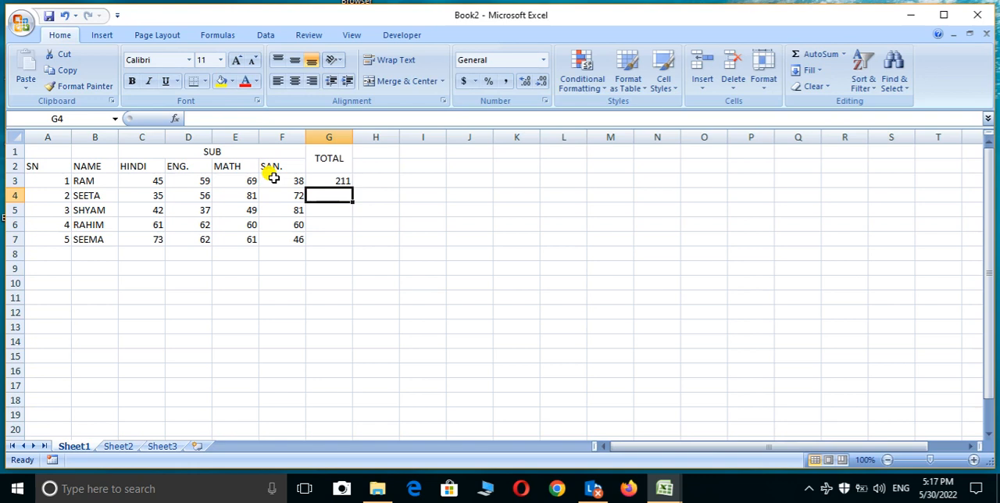
pyautogui.click(348, 179)
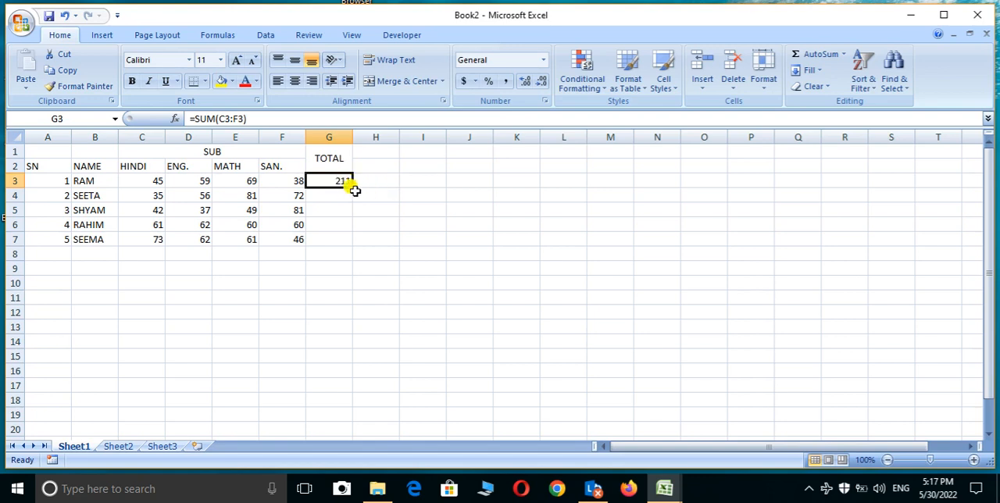
pyautogui.moveTo(352, 188); pyautogui.dragTo(349, 244)
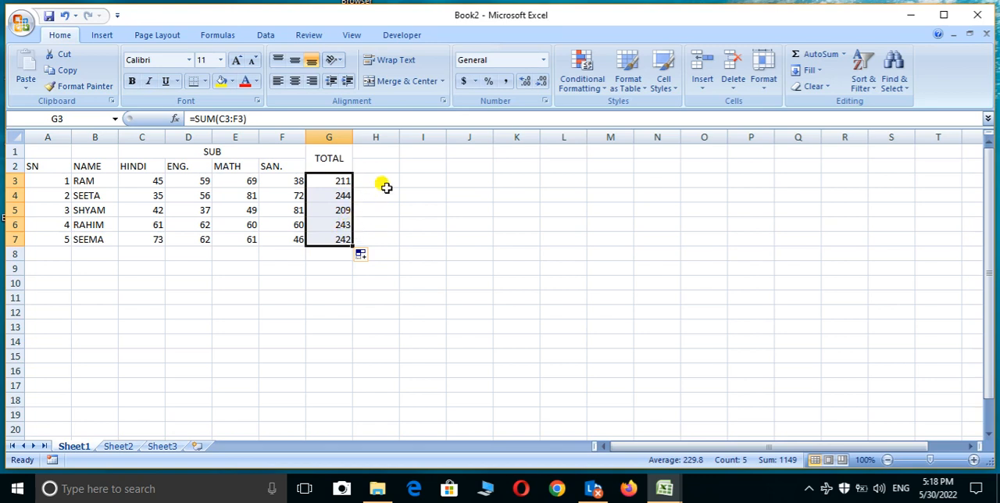
# Step: Add the heading PER. in H1, merge and center it across H1:H2, and align it to the middle vertically
pyautogui.click(382, 151)
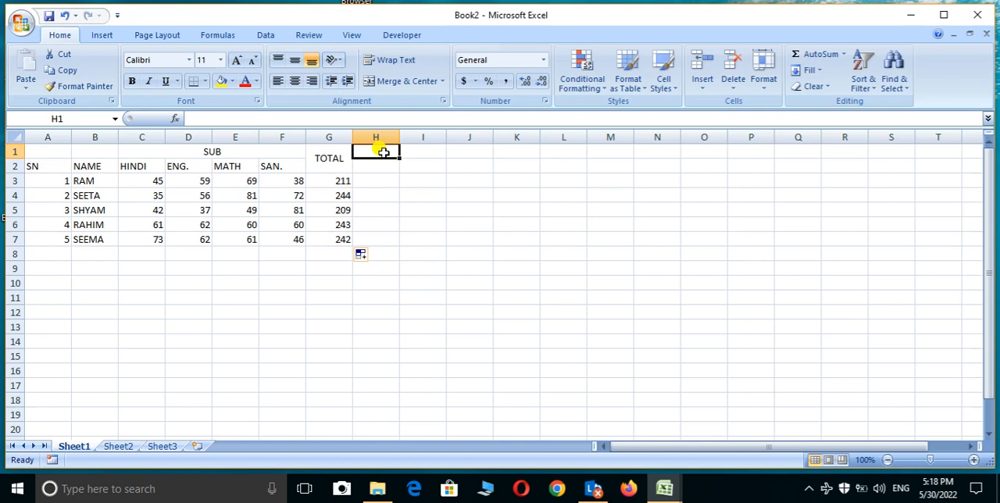
pyautogui.write('PER')
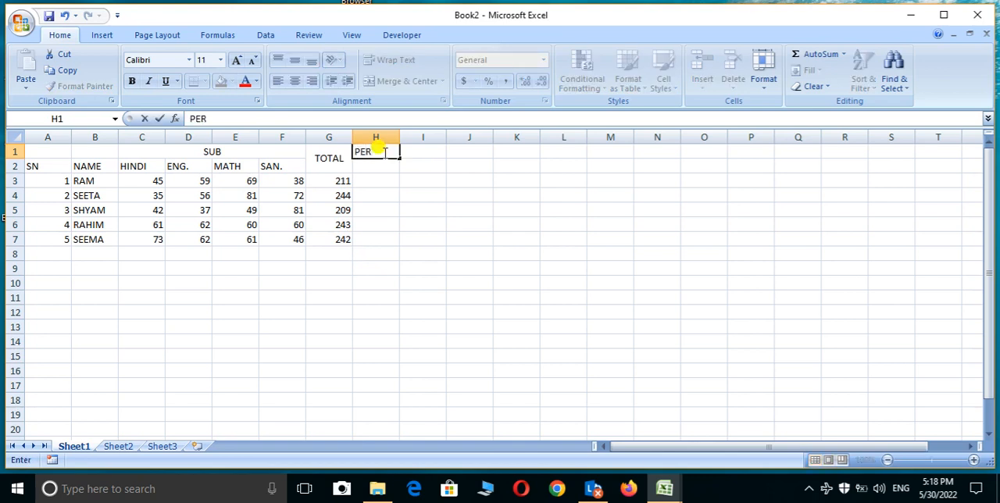
pyautogui.write('.')
pyautogui.moveTo(364, 164); pyautogui.dragTo(368, 139)
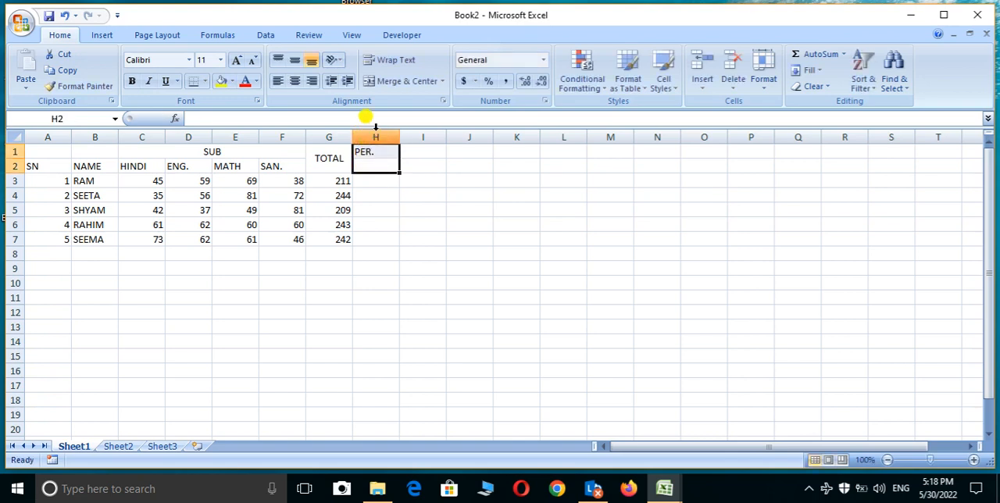
pyautogui.click(391, 82)
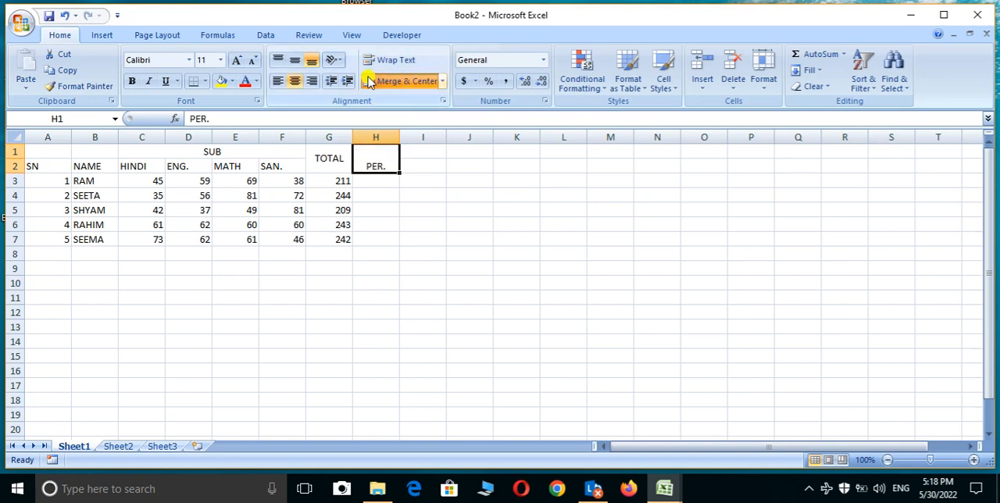
pyautogui.click(294, 60)
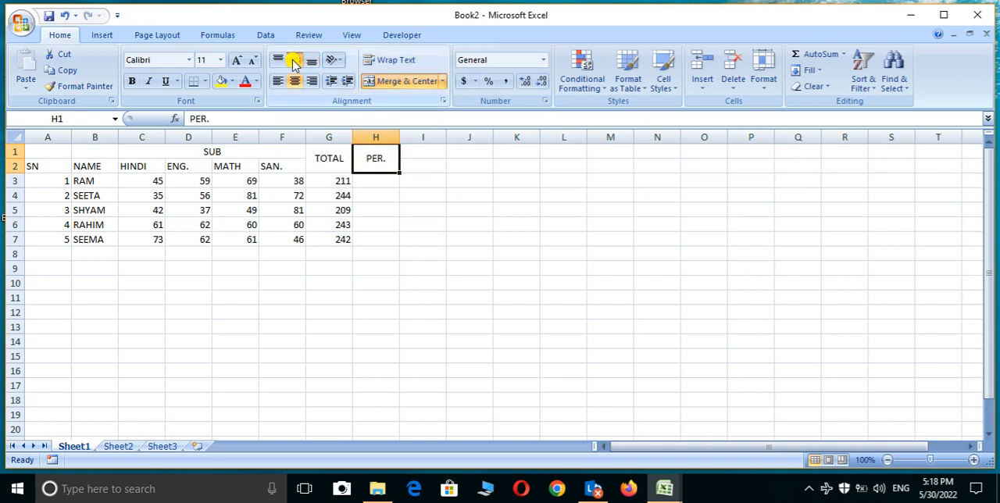
# Step: Calculate the percentage in H3 with the formula =G3/400*100 and fill it down to H7
pyautogui.click(378, 184)
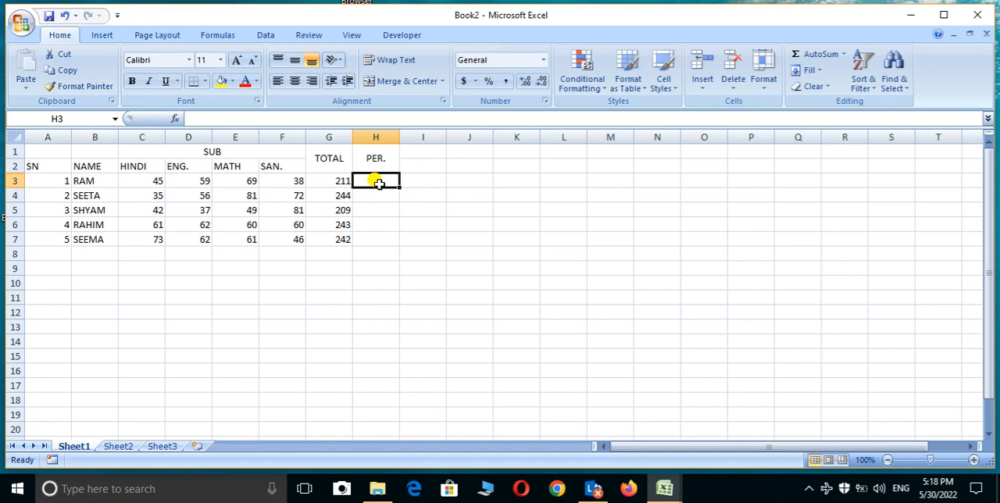
pyautogui.write('=')
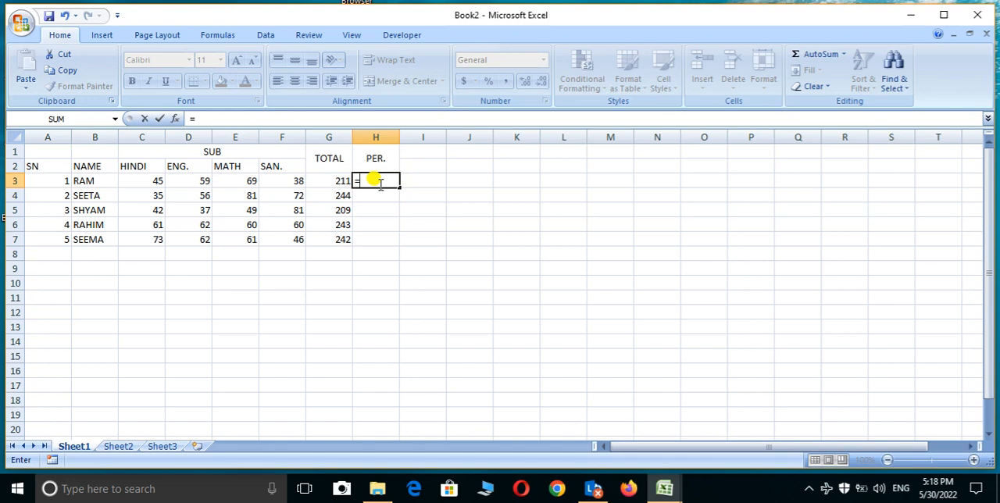
pyautogui.click(316, 180)
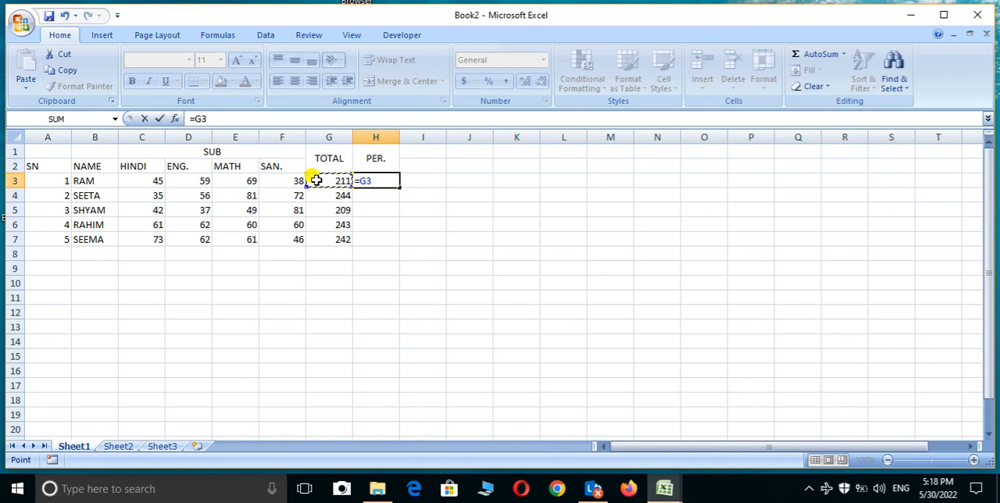
pyautogui.write('/')
pyautogui.write('400')
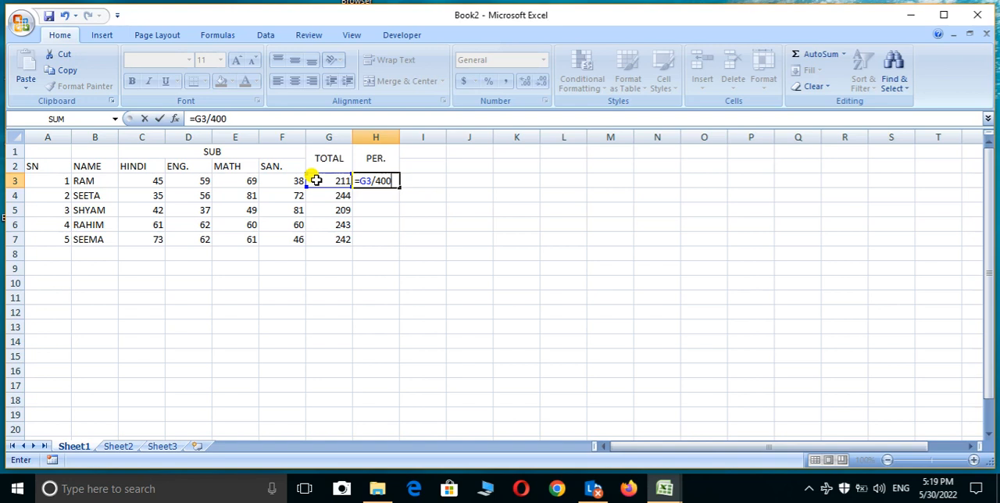
pyautogui.write('*')
pyautogui.write('00')
pyautogui.press('Return')
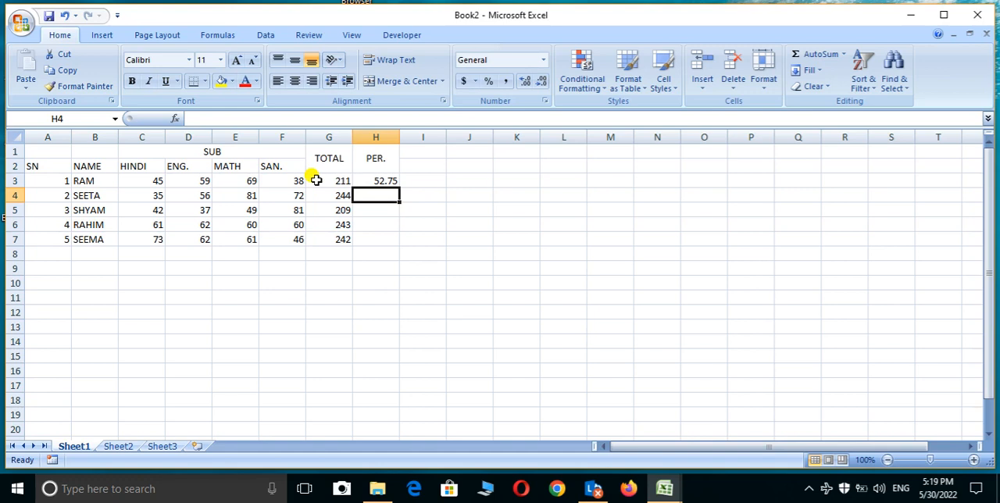
pyautogui.click(366, 181)
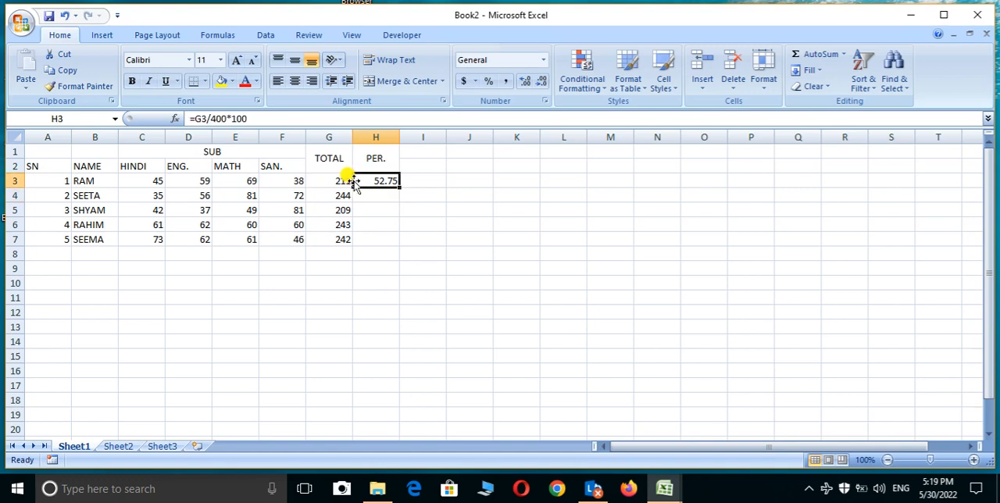
pyautogui.doubleClick(397, 189)
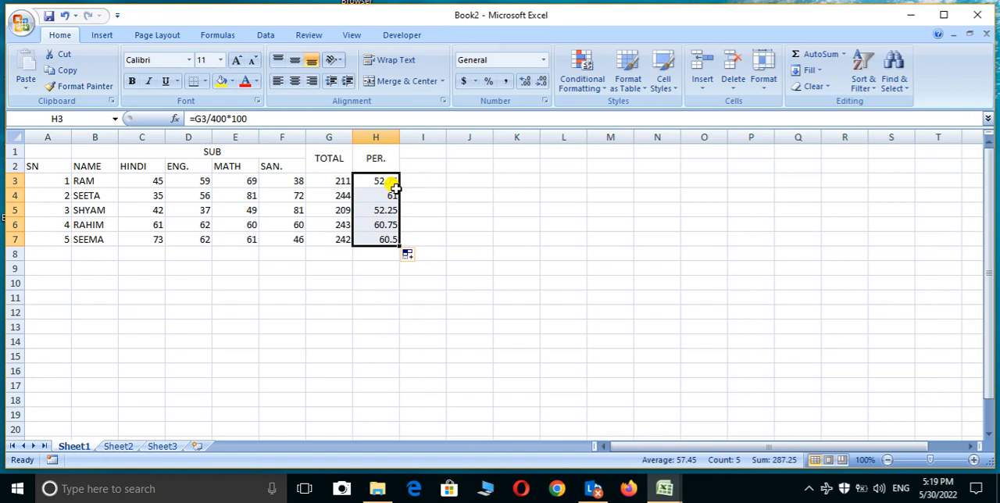
# Step: Add the heading GRADE in I1, merge and center it across I1:I2, and align it to the middle vertically
pyautogui.click(414, 148)
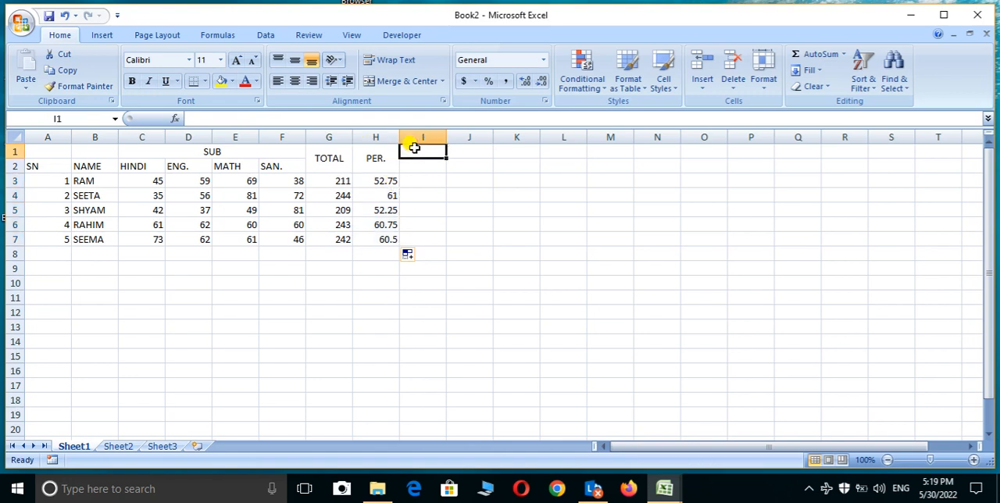
pyautogui.write('GRA')
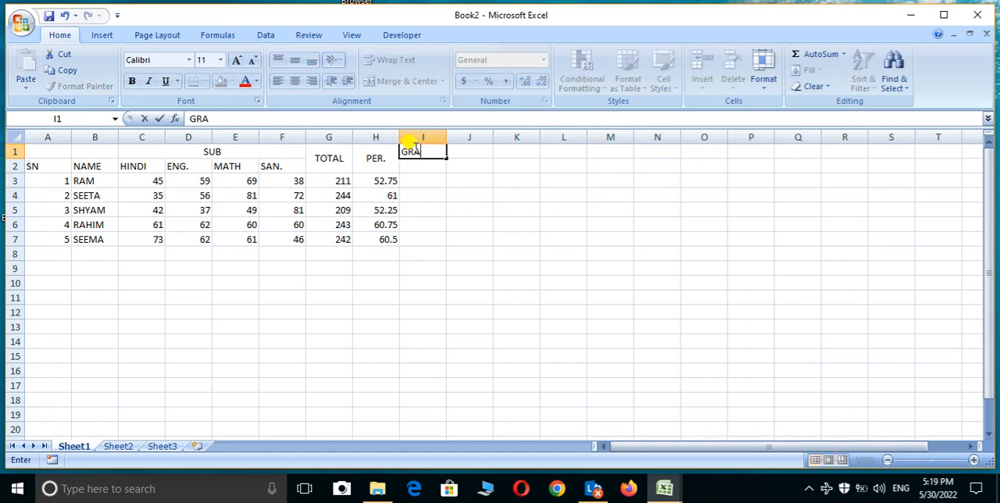
pyautogui.write('DE')
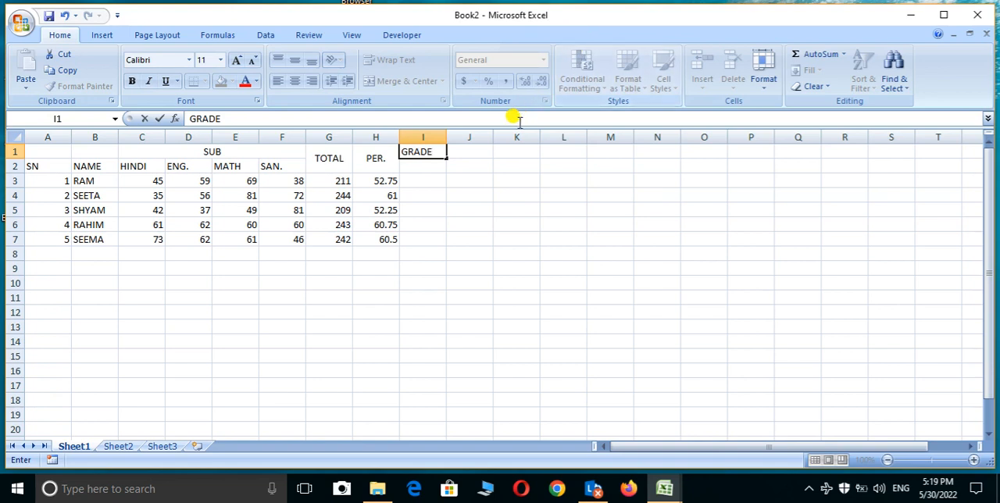
pyautogui.click(422, 166)
pyautogui.moveTo(423, 167); pyautogui.dragTo(417, 152)
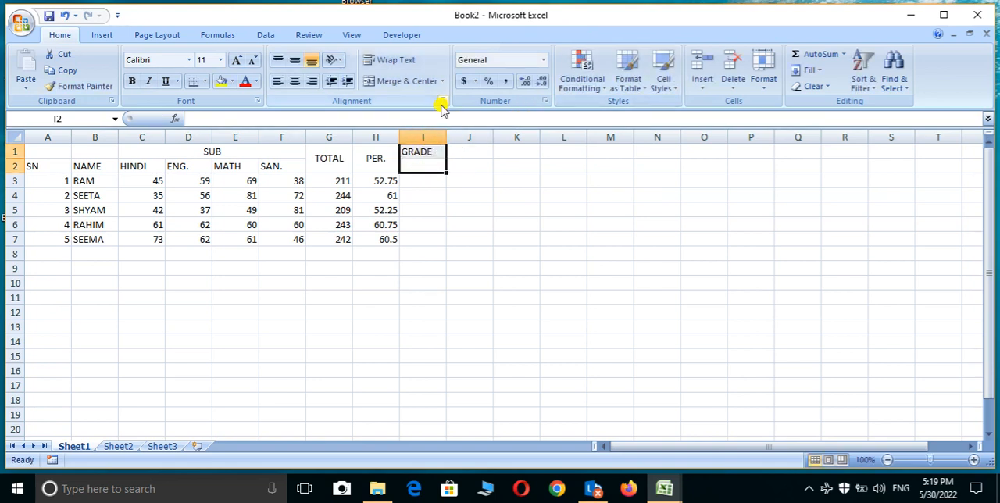
pyautogui.click(425, 86)
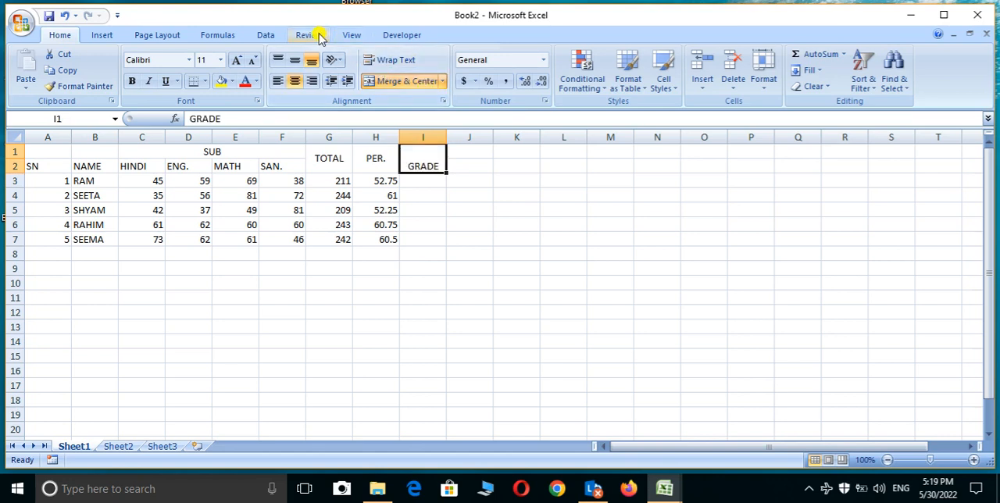
pyautogui.click(290, 60)
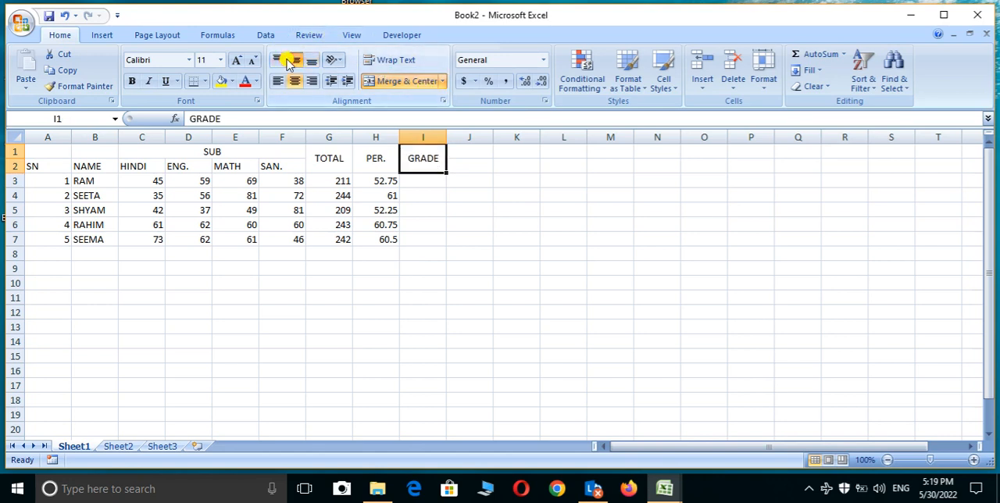
pyautogui.click(417, 184)
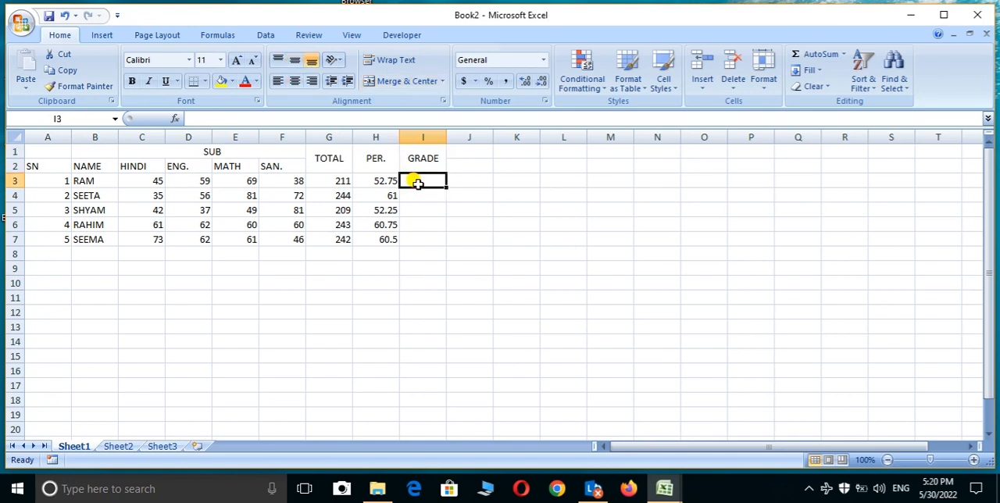
pyautogui.write('=')
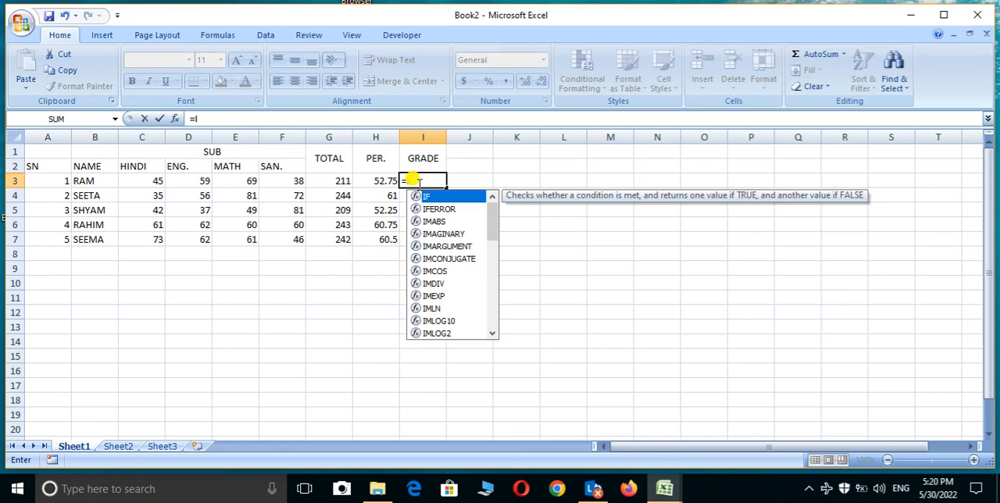
pyautogui.write('IF')
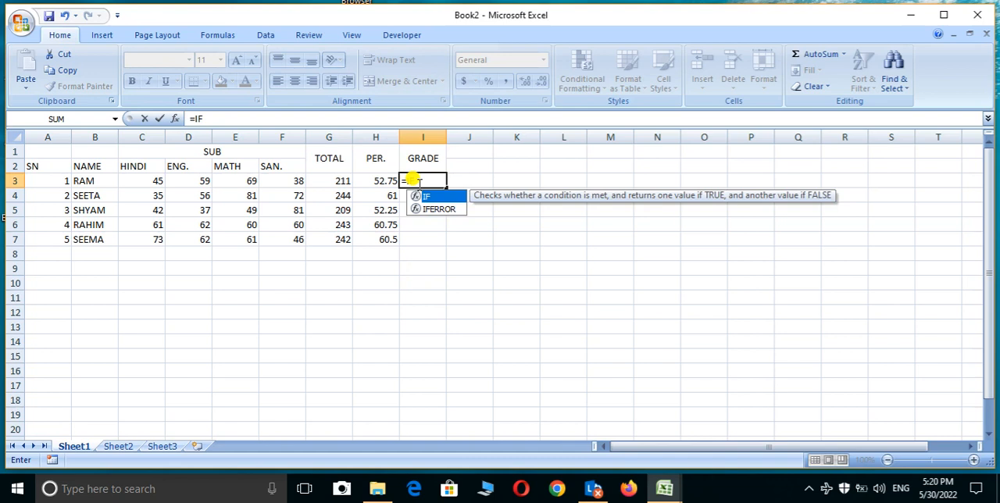
pyautogui.write('(')
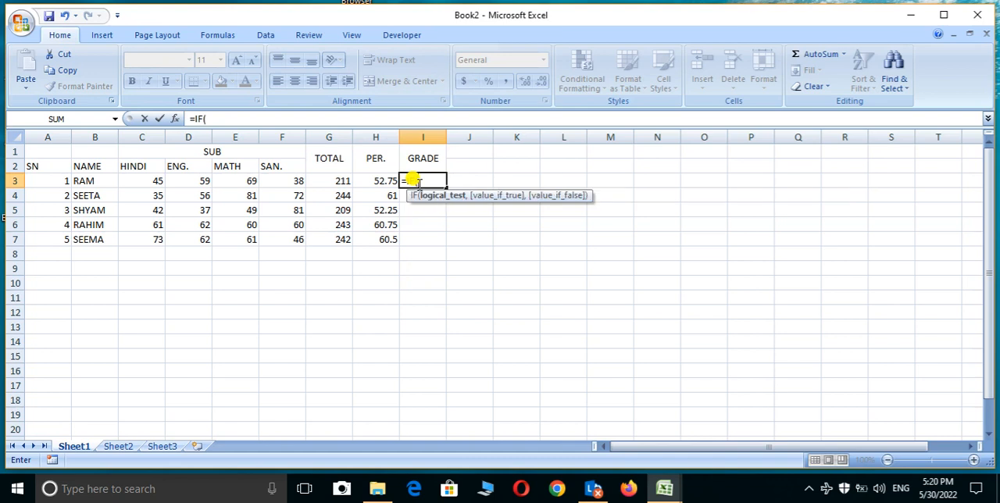
pyautogui.write('>=50,')
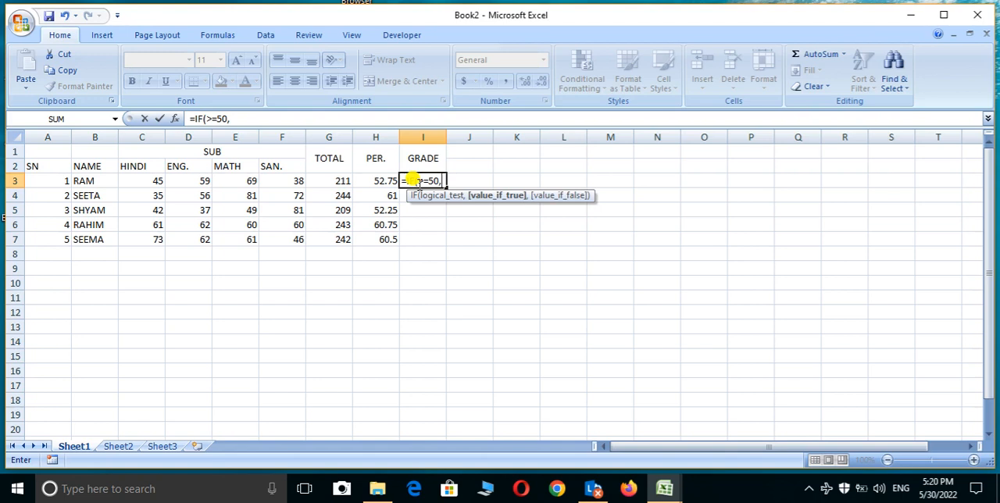
pyautogui.write('"A",')
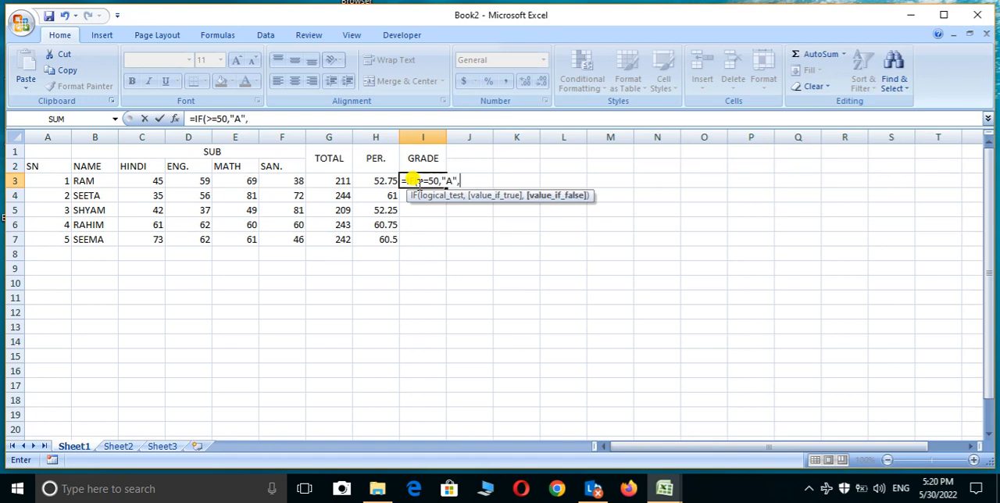
pyautogui.write('I')
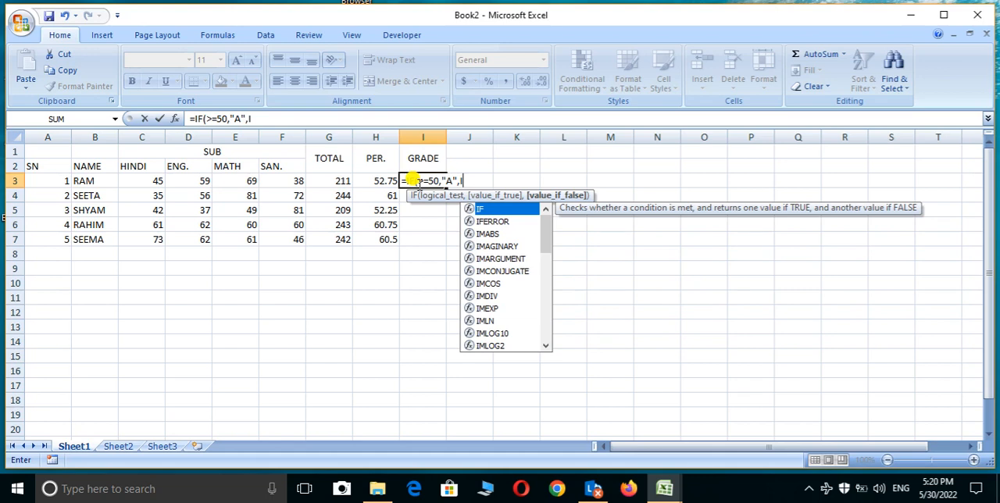
pyautogui.write('F')
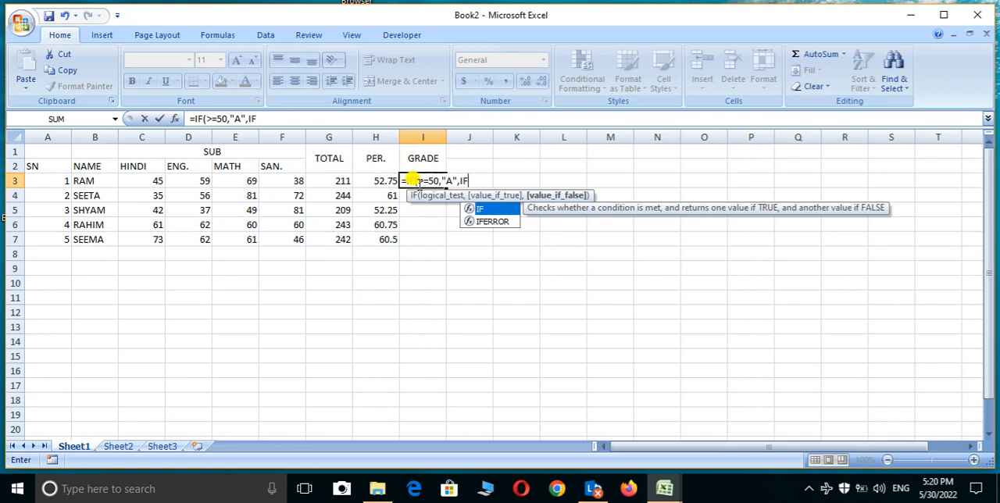
pyautogui.write('(')
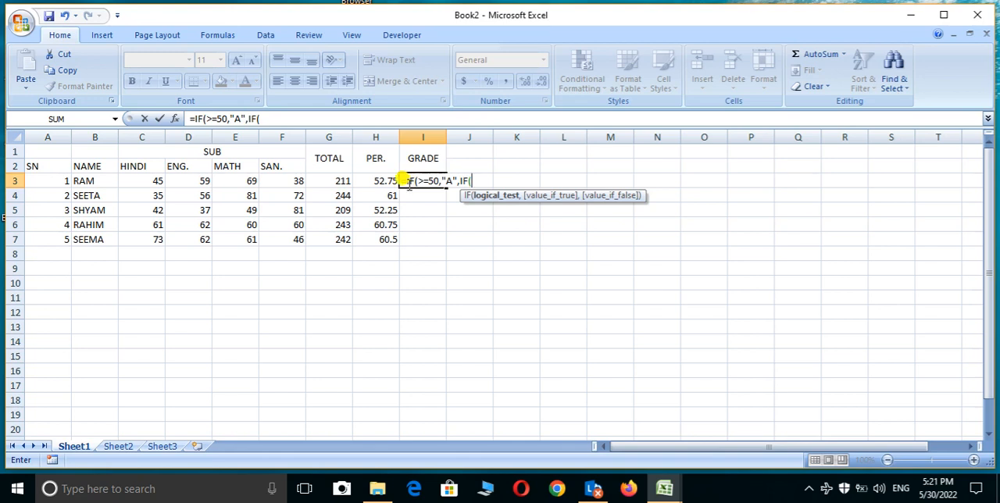
pyautogui.press('BackSpace')
pyautogui.press('BackSpace')
pyautogui.press('BackSpace')
pyautogui.press('BackSpace')
pyautogui.press('BackSpace')
pyautogui.press('BackSpace')
pyautogui.press('BackSpace')
pyautogui.press('BackSpace')
pyautogui.press('BackSpace')
pyautogui.press('BackSpace')
pyautogui.press('BackSpace')
pyautogui.press('BackSpace')
pyautogui.press('BackSpace')
pyautogui.press('BackSpace')
pyautogui.press('BackSpace')
pyautogui.press('BackSpace')
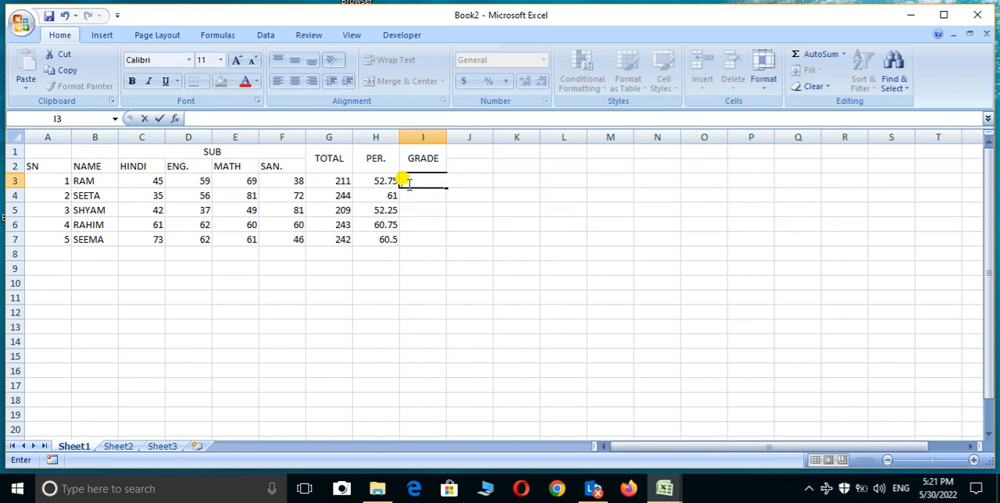
# Step: Begin the grade formula in I3 with =IF(H3>=50,"A", as the first condition
pyautogui.write('=')
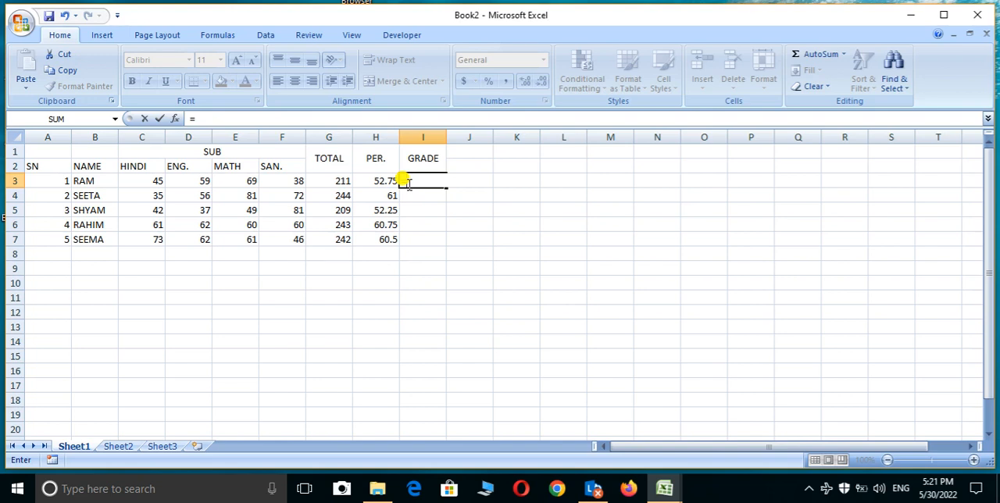
pyautogui.write('I')
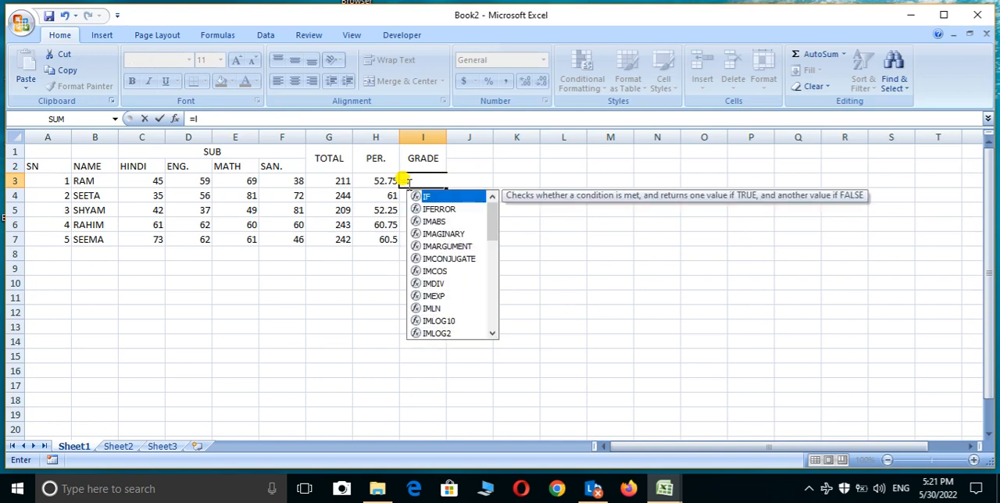
pyautogui.write('F')
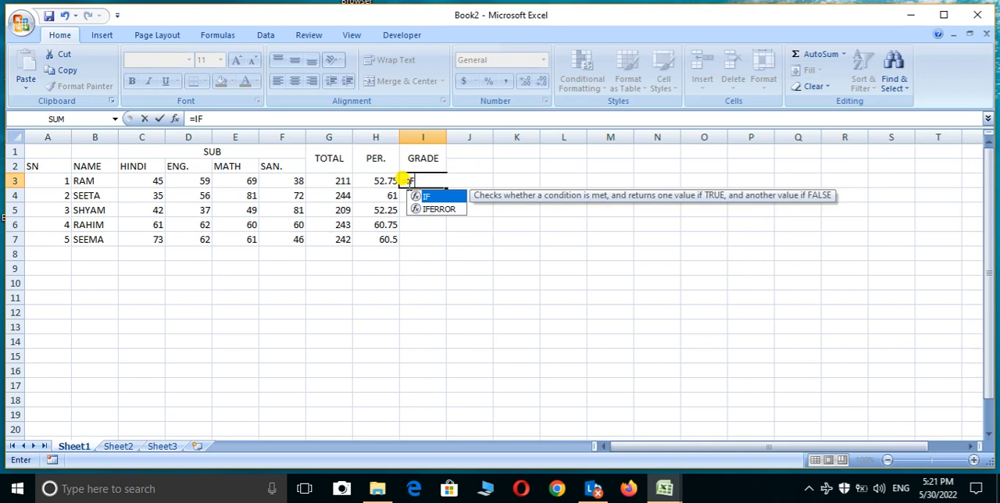
pyautogui.write('(')
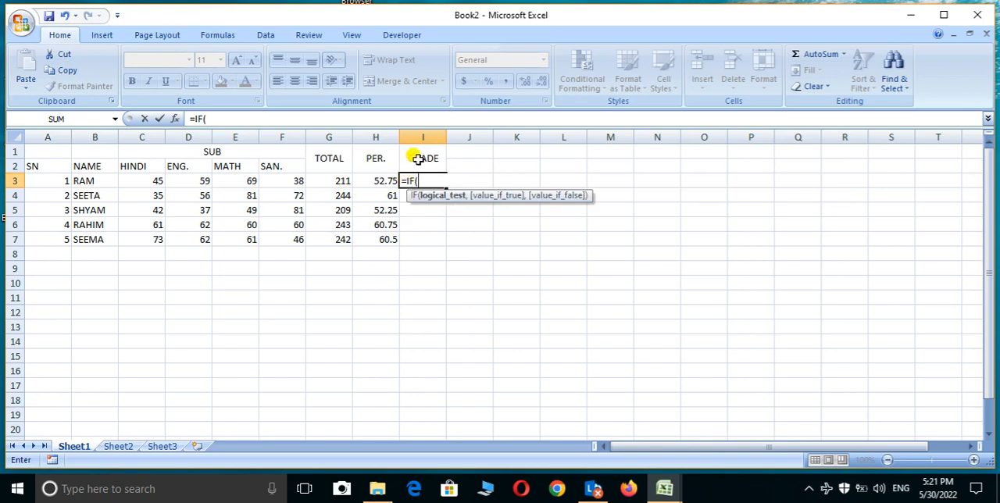
pyautogui.click(375, 180)
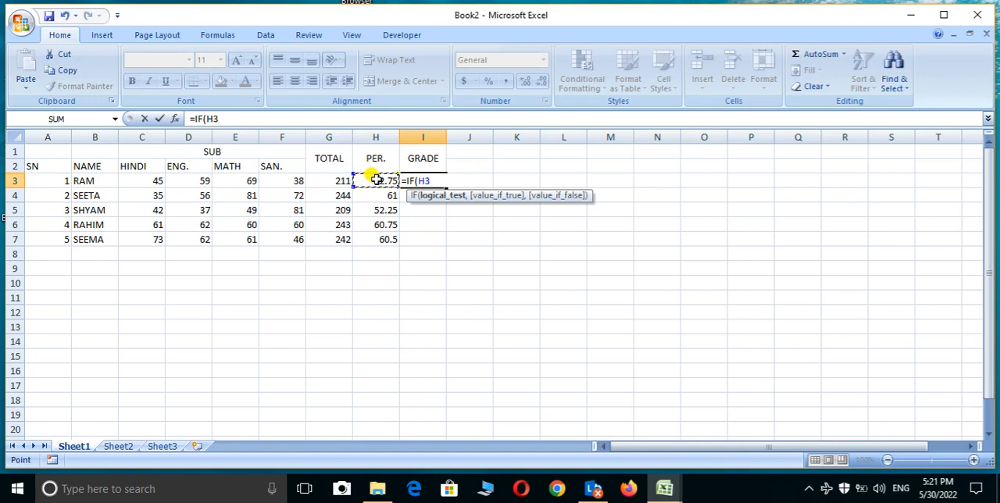
pyautogui.write('>=50,')
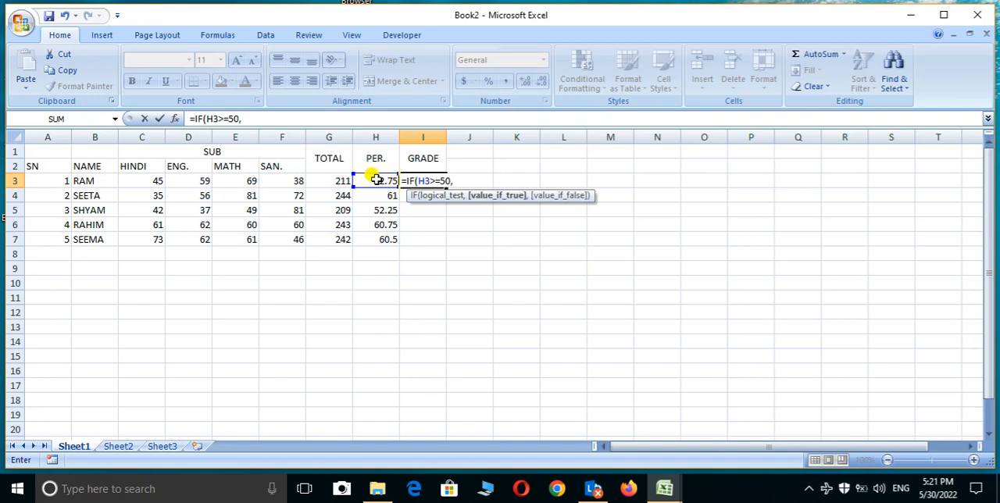
pyautogui.write('"A",')
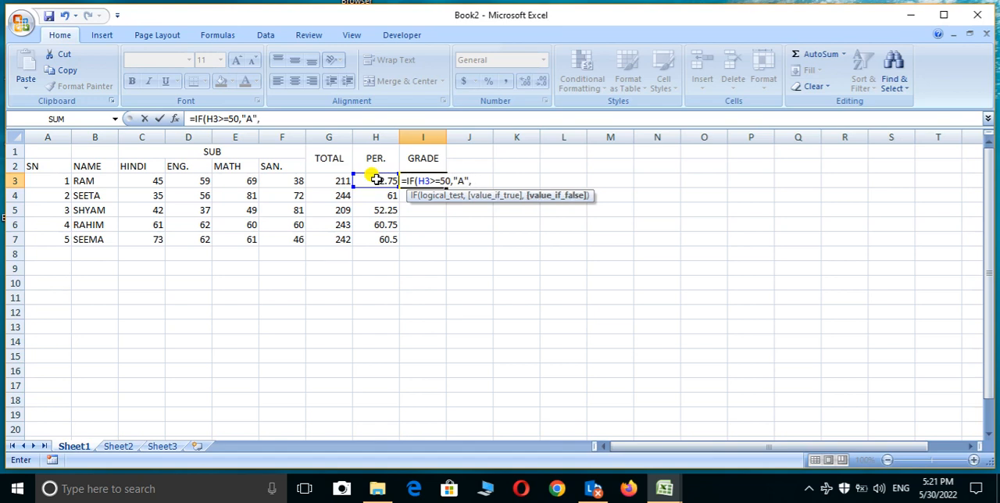
pyautogui.write('I')
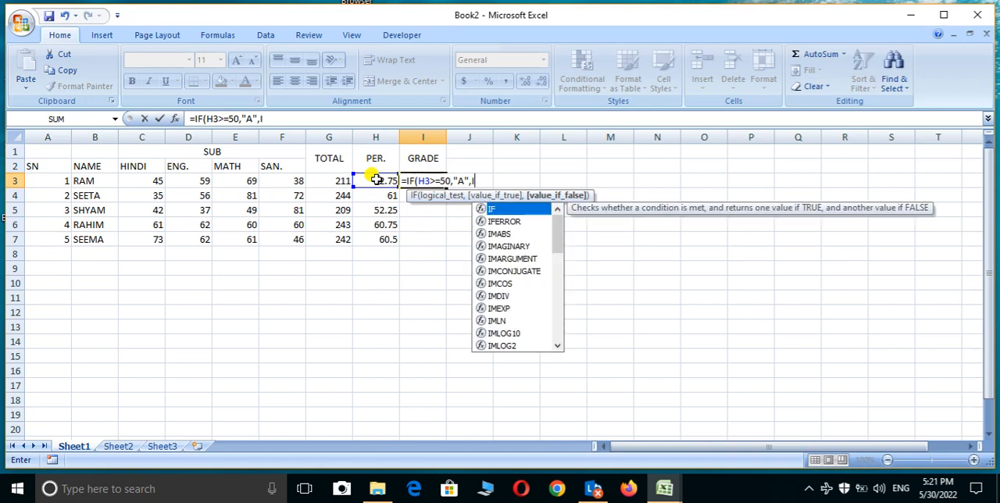
pyautogui.write('F')
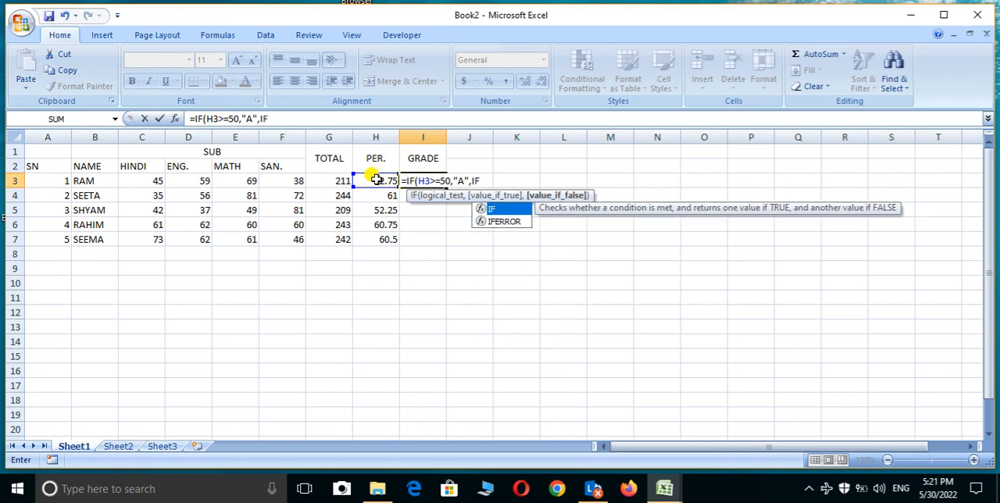
pyautogui.write('(')
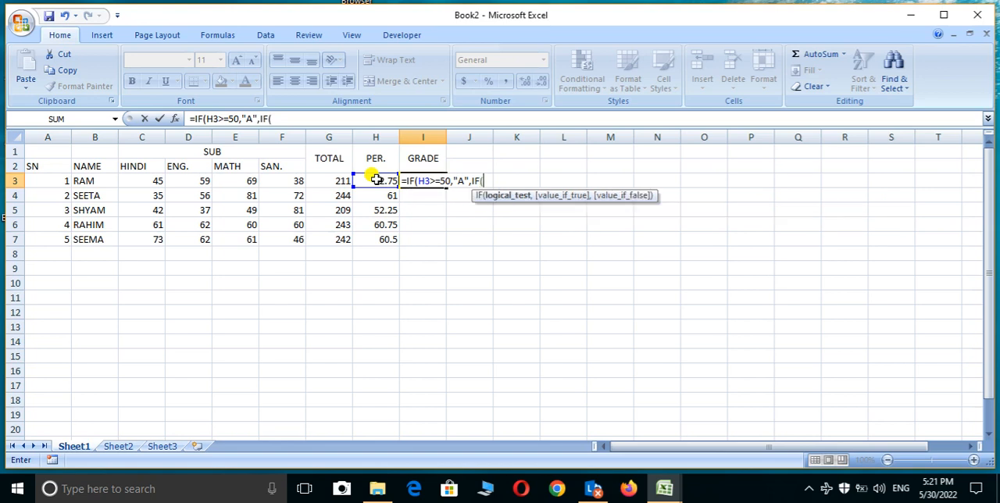
# Step: Nest a second condition, IF(H3>=60,"B", in the false branch of the I3 grade formula
pyautogui.click(376, 179)
pyautogui.write('>=60')
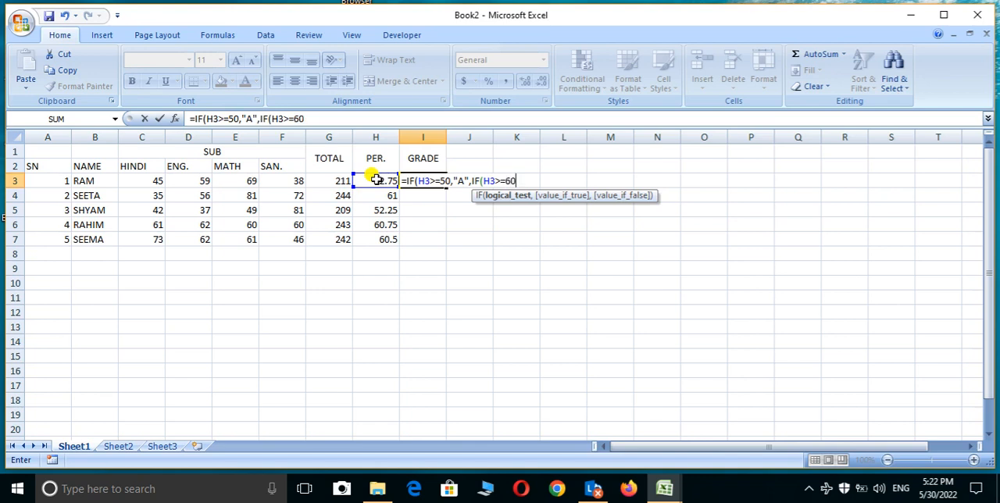
pyautogui.write(',')
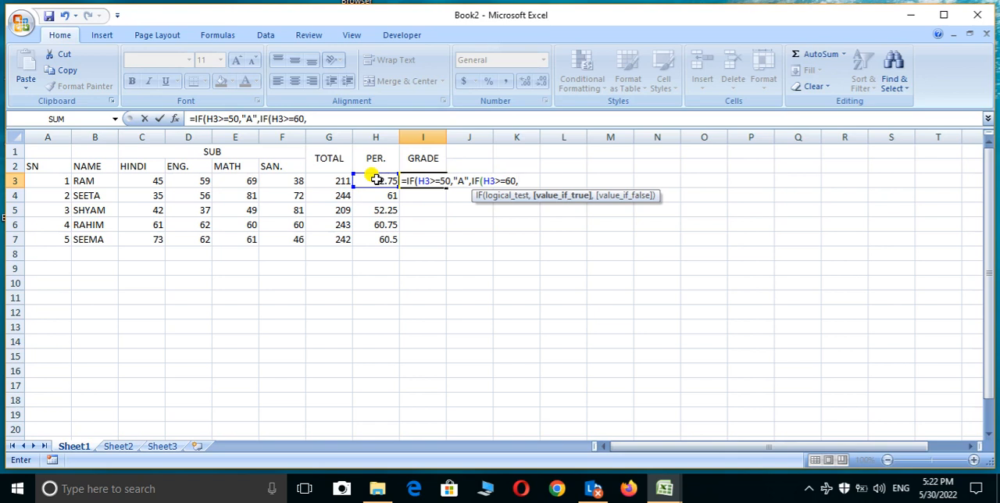
pyautogui.write('"B",')
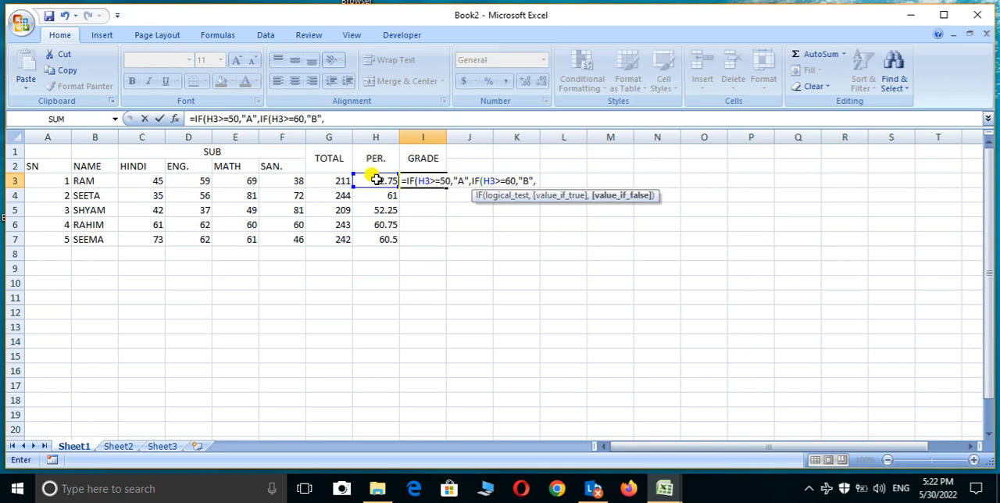
pyautogui.write('I')
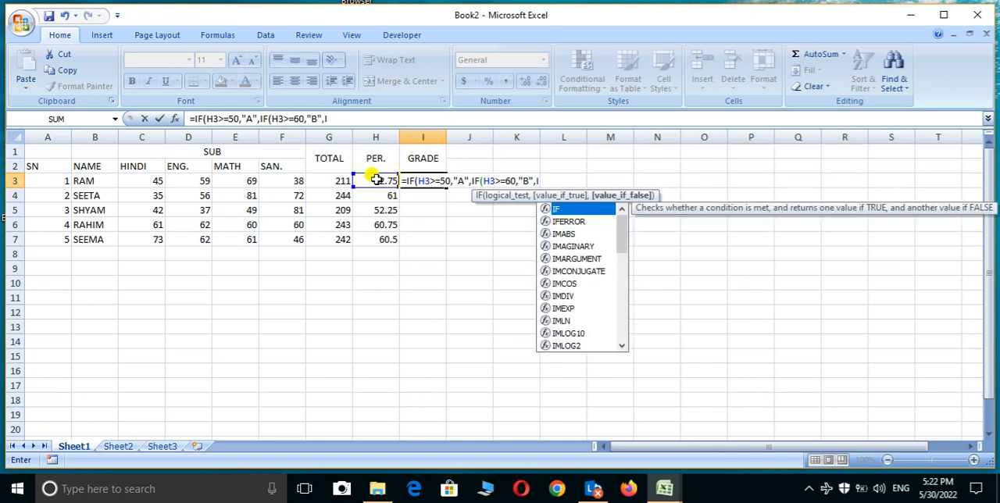
pyautogui.write('F')
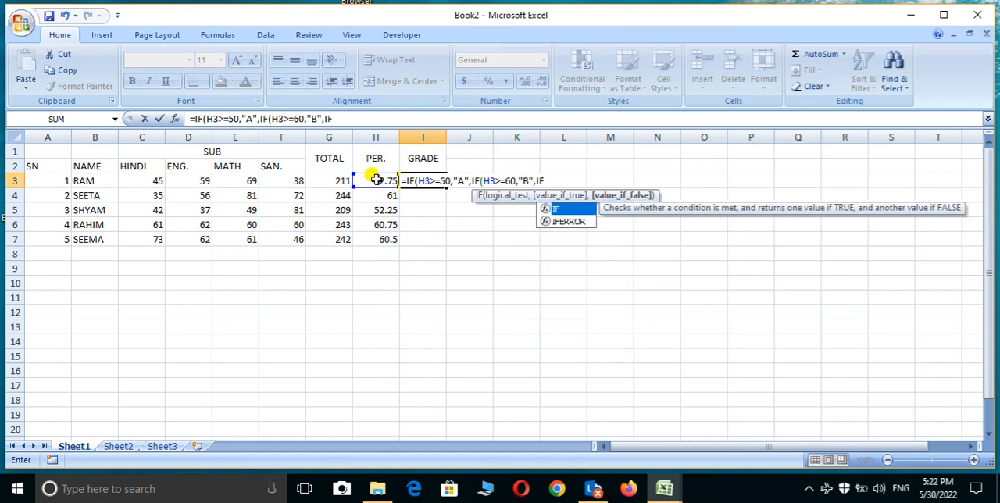
pyautogui.write('(')
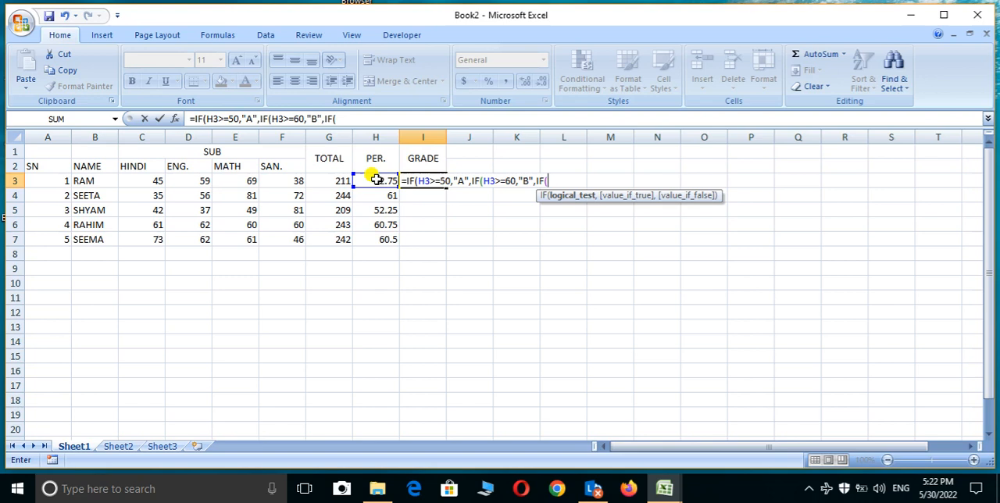
# Step: Complete the I3 grade formula with the third nested condition, IF(H3>=70,"C"))), and fill it down to I7
pyautogui.click(376, 180)
pyautogui.write('>=')
pyautogui.write('70,')
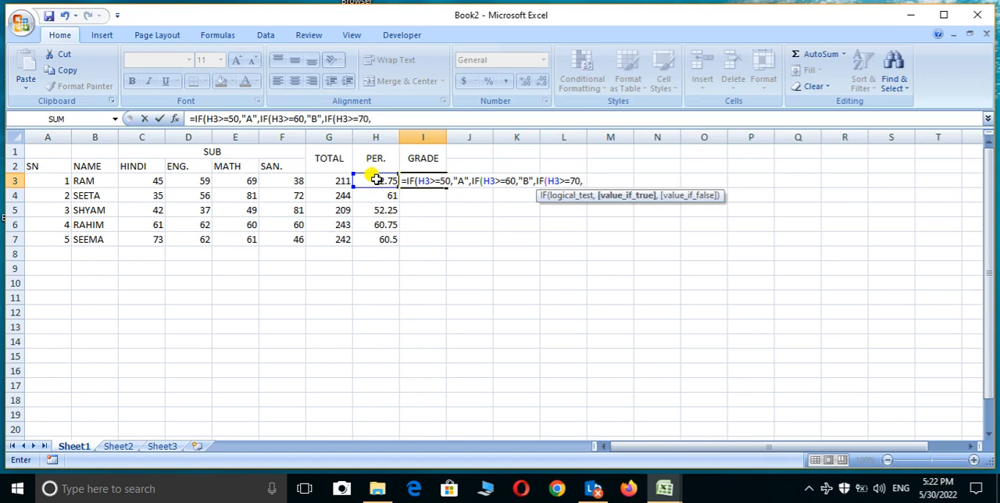
pyautogui.write('"C"')
pyautogui.write(')))')
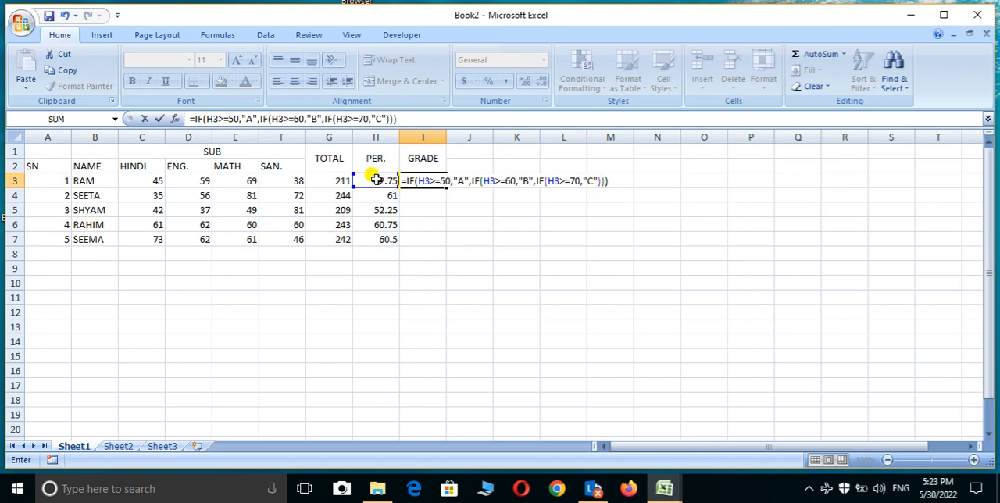
pyautogui.press('Return')
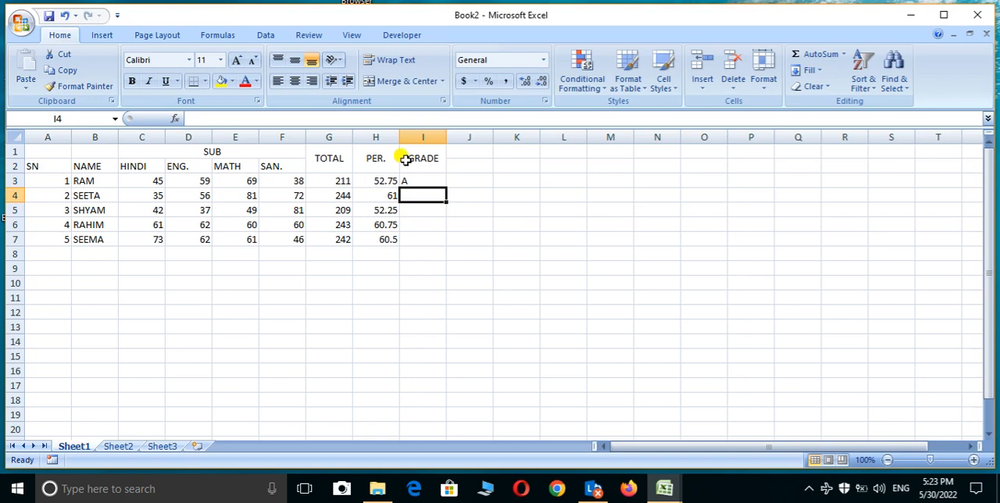
pyautogui.click(425, 179)
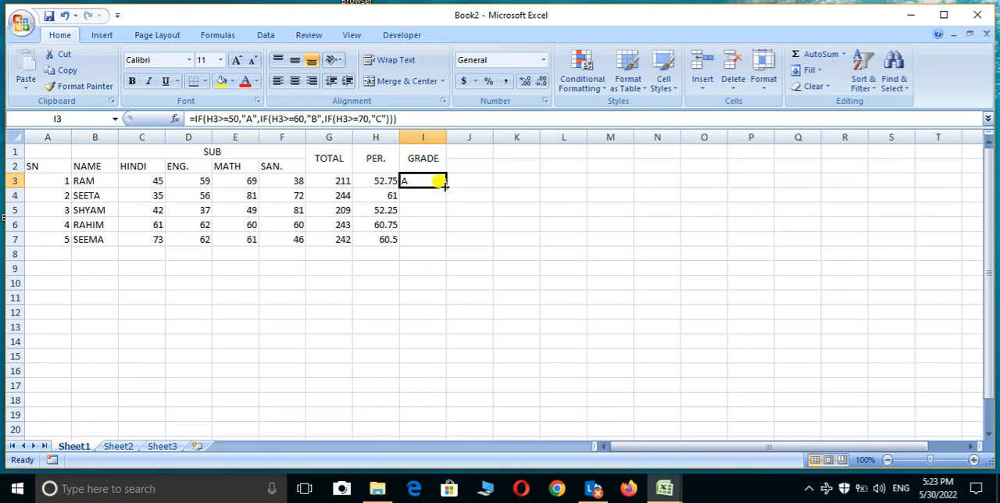
pyautogui.doubleClick(444, 185)
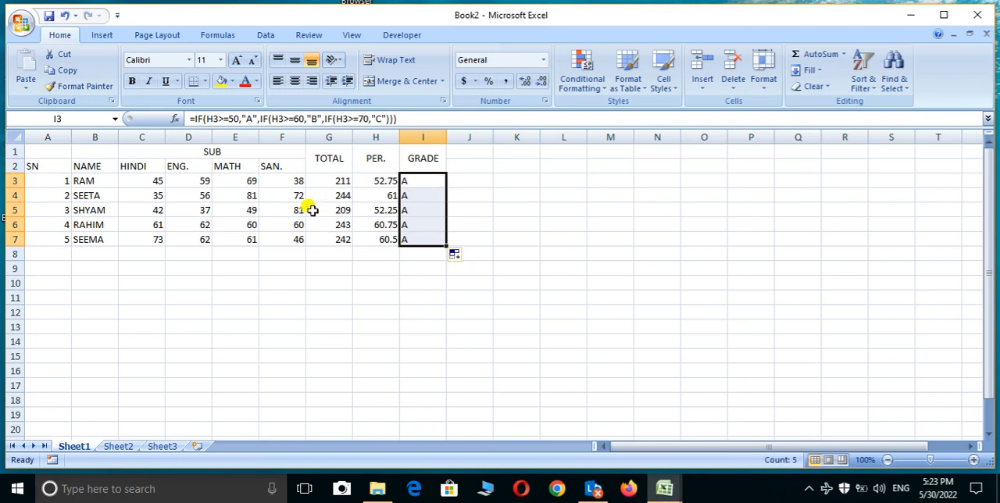
# Step: Change the English marks in D5 and D4 to 30 each to test the grade formula
pyautogui.click(196, 212)
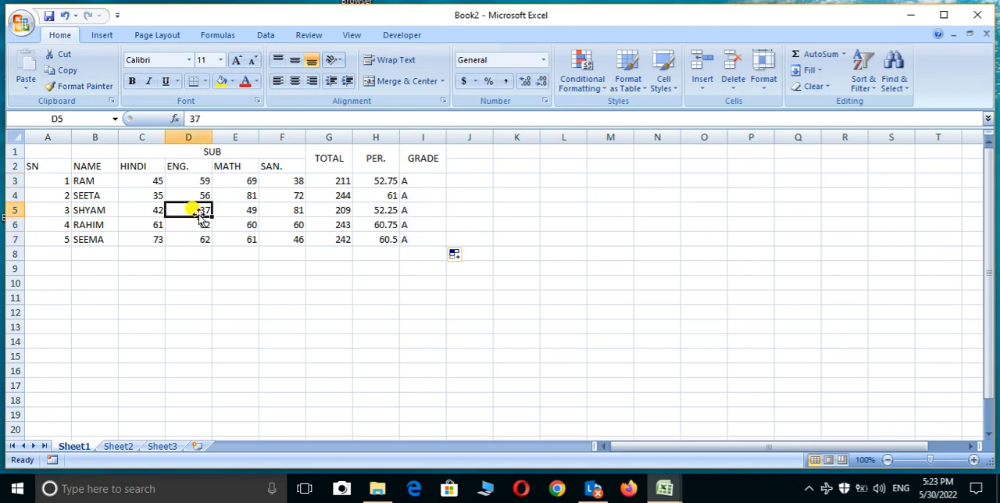
pyautogui.write('30')
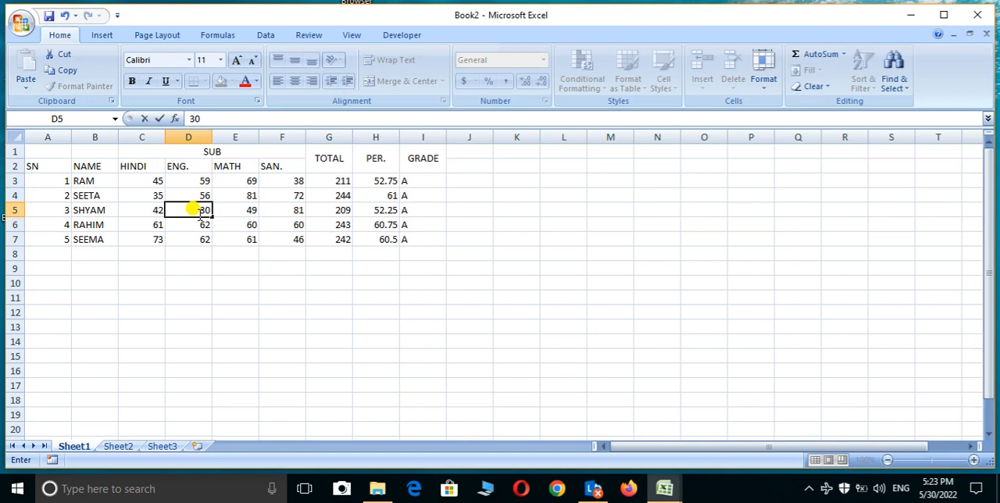
pyautogui.press('Return')
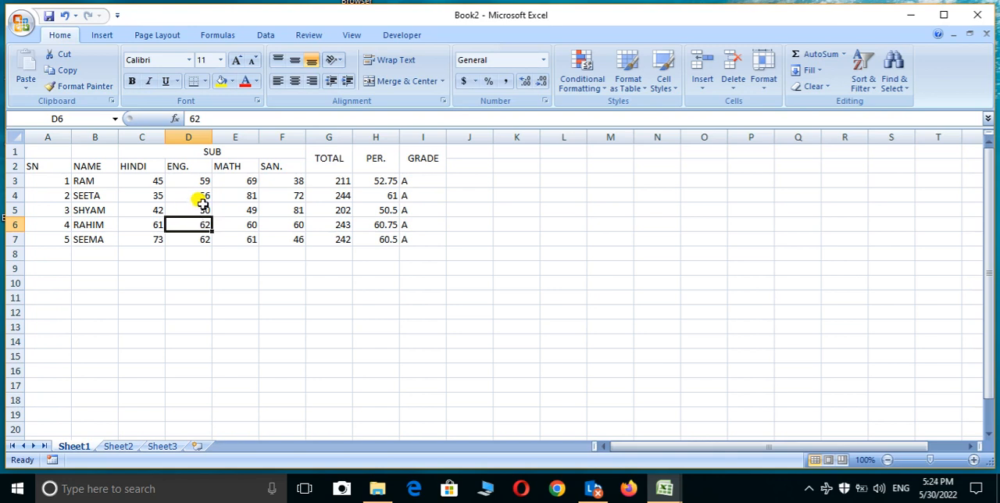
pyautogui.click(202, 196)
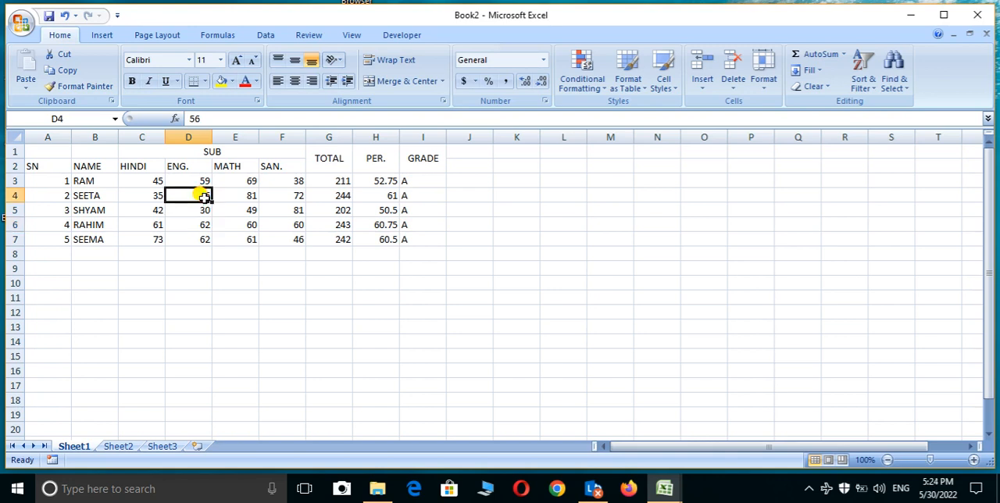
pyautogui.write('30')
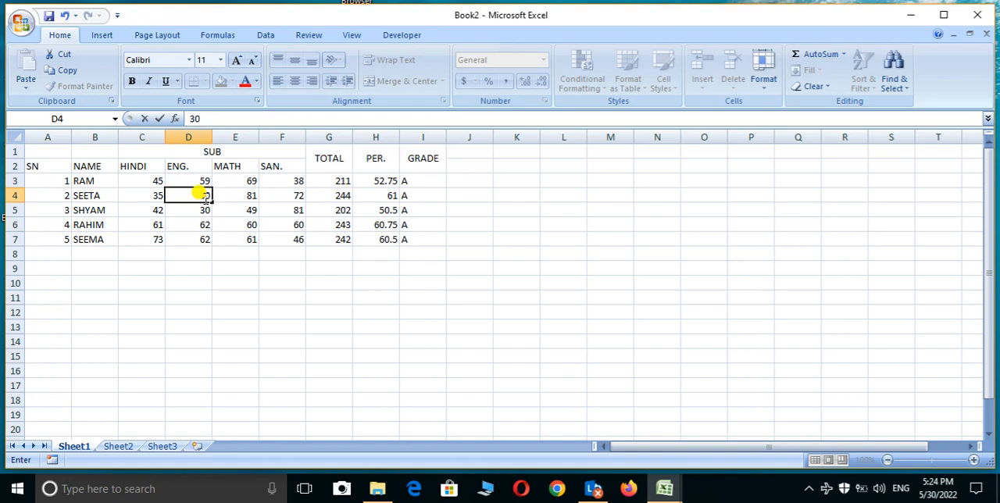
pyautogui.press('Return')
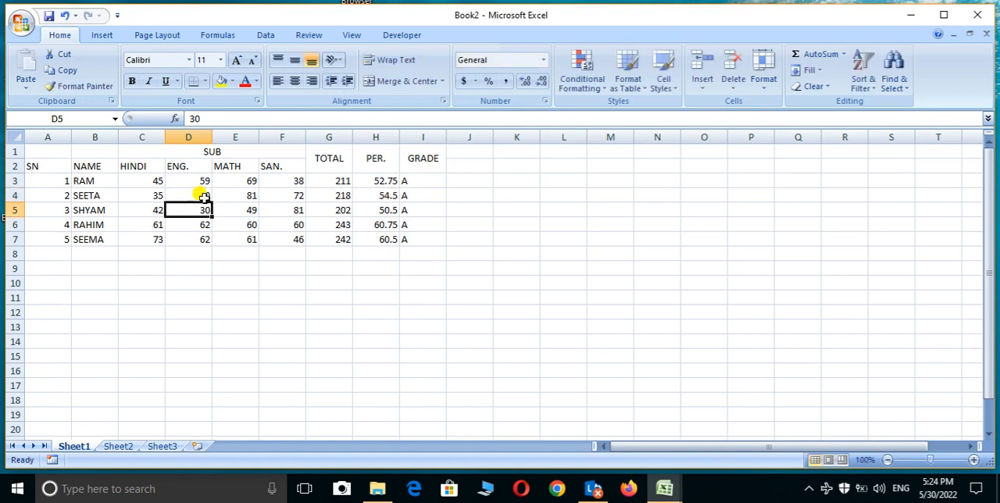
# Step: Lower the second student's MATH mark in E4 to 30
pyautogui.click(245, 195)
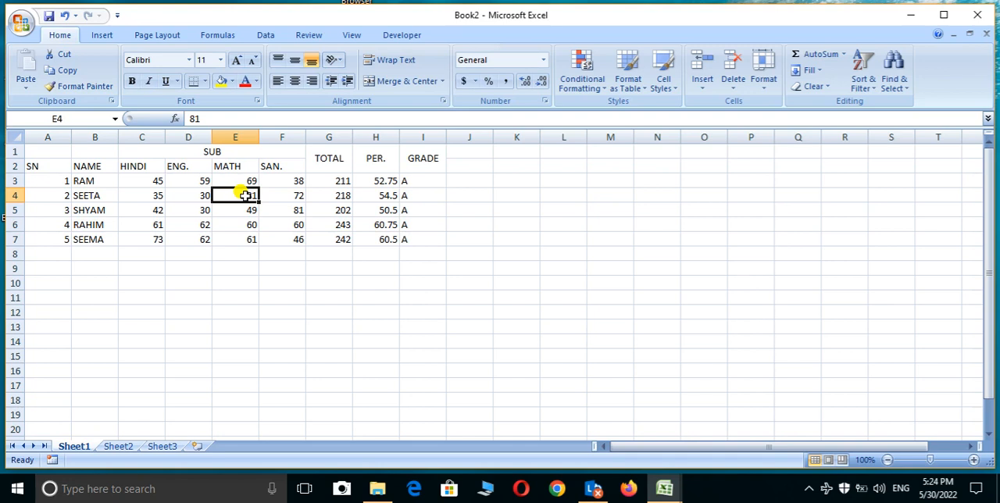
pyautogui.write('30')
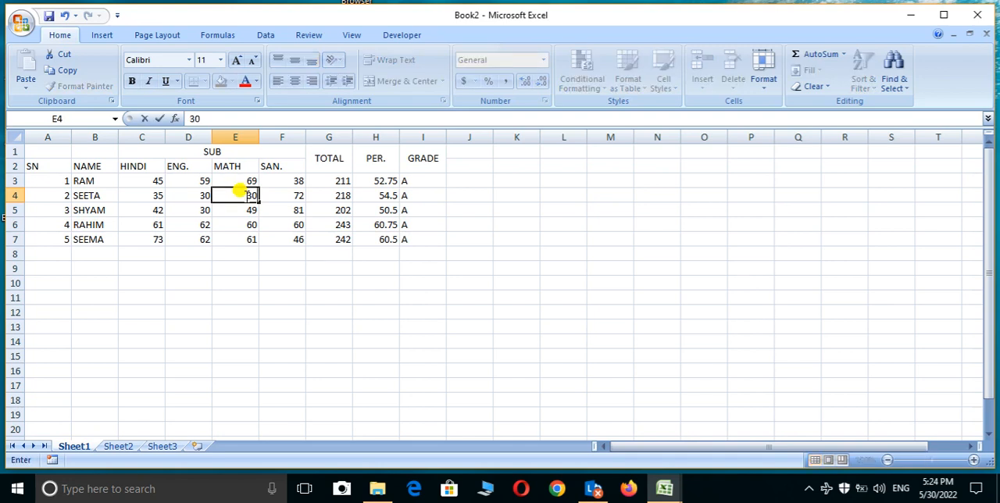
pyautogui.press('Return')
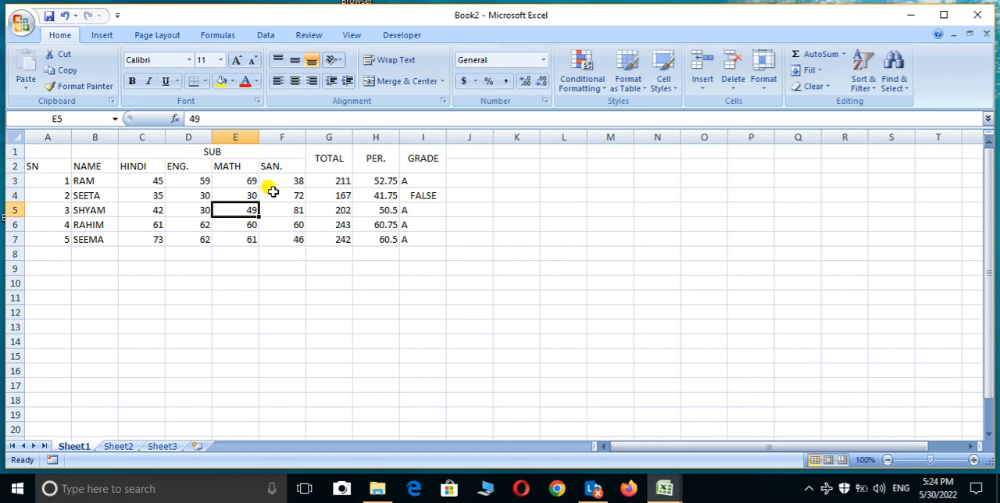
# Step: Set the SAN. marks of the second and third students, in F4 and F5, to 35 each
pyautogui.click(286, 192)
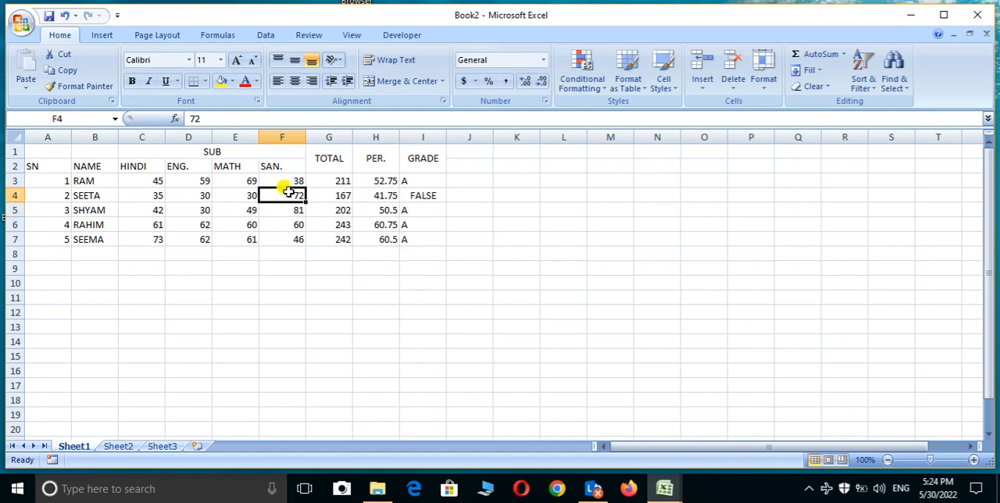
pyautogui.write('35')
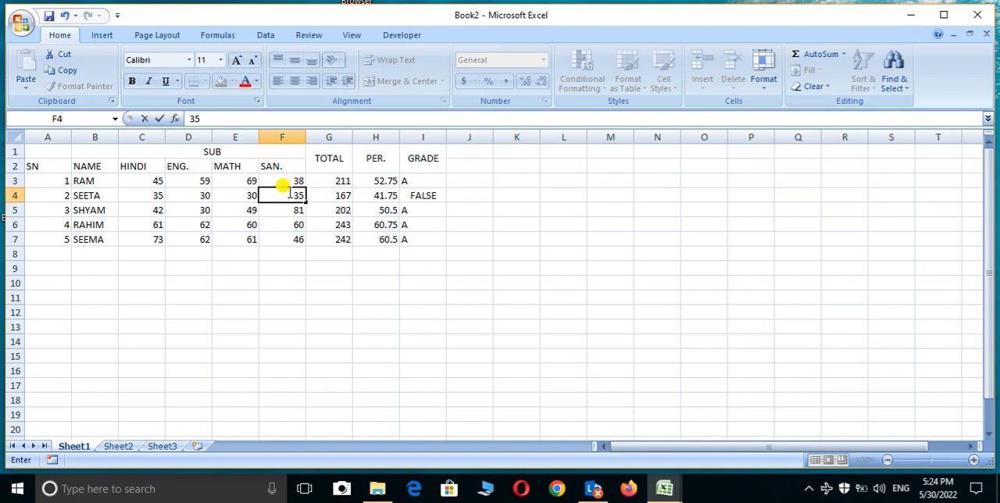
pyautogui.press('Return')
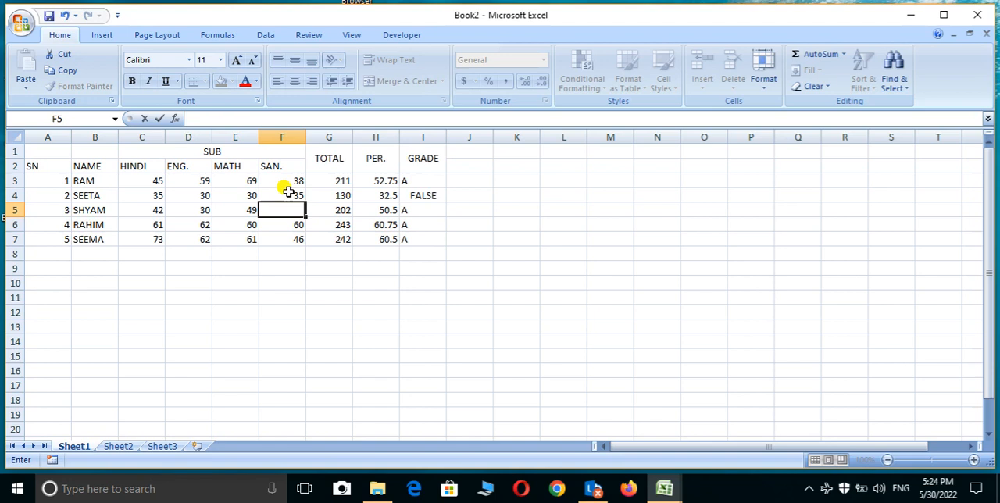
pyautogui.write('35')
pyautogui.press('Return')
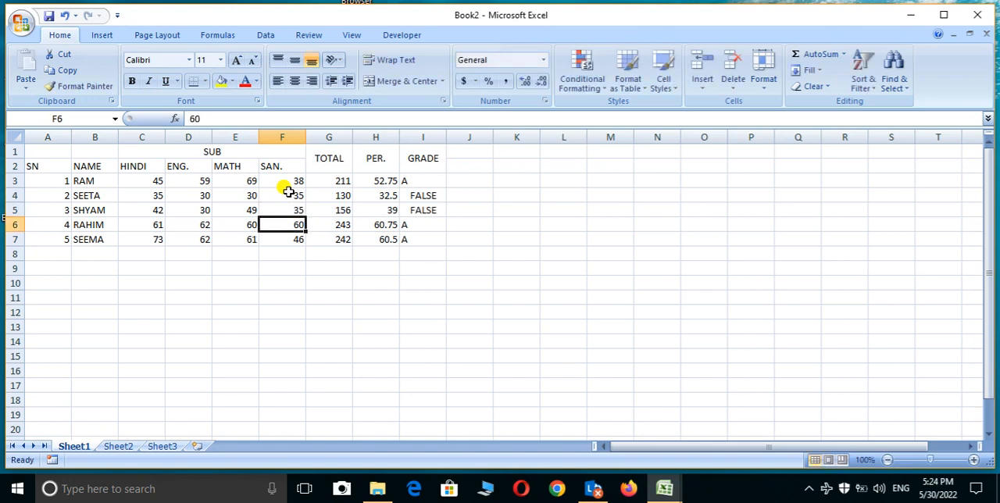